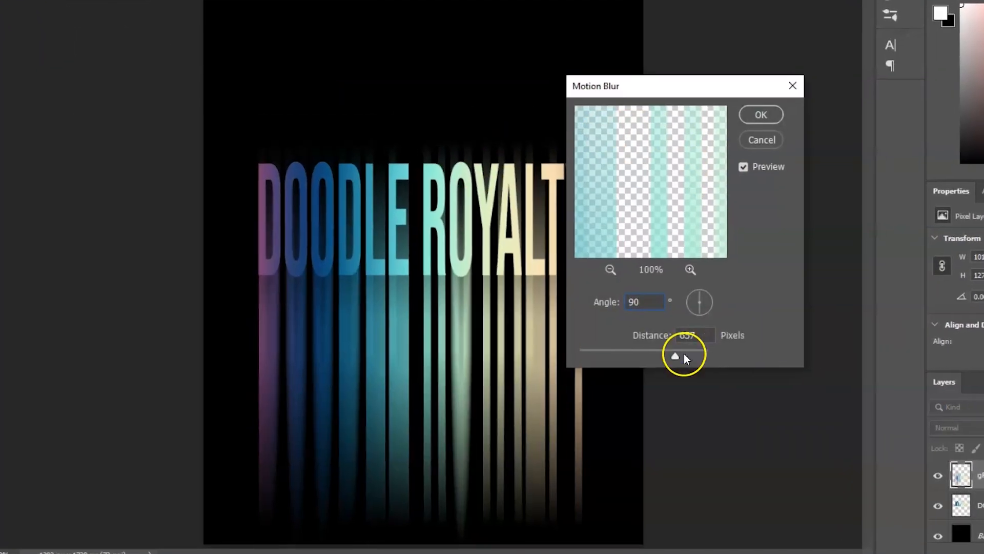
pyautogui.moveTo(681, 352); pyautogui.dragTo(722, 331)
pyautogui.press('Return')
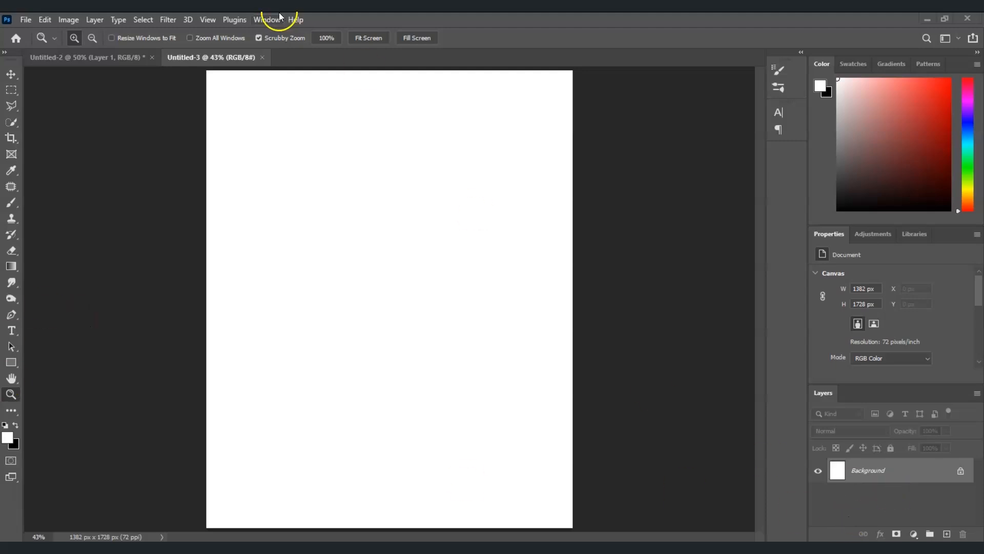
# Step: Fill the blank document's background with black using the Fill command
pyautogui.click(44, 20)
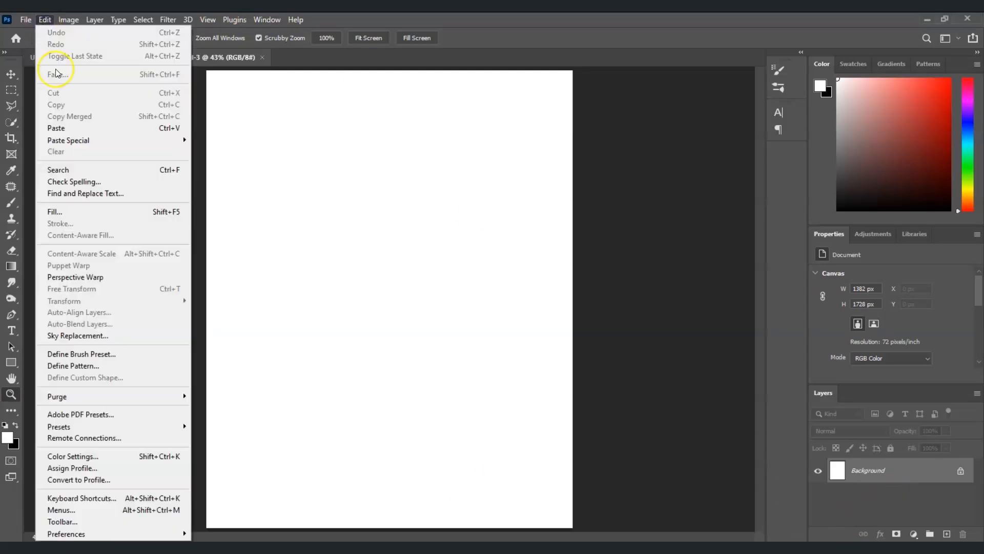
pyautogui.click(95, 212)
pyautogui.moveTo(258, 155); pyautogui.dragTo(265, 155)
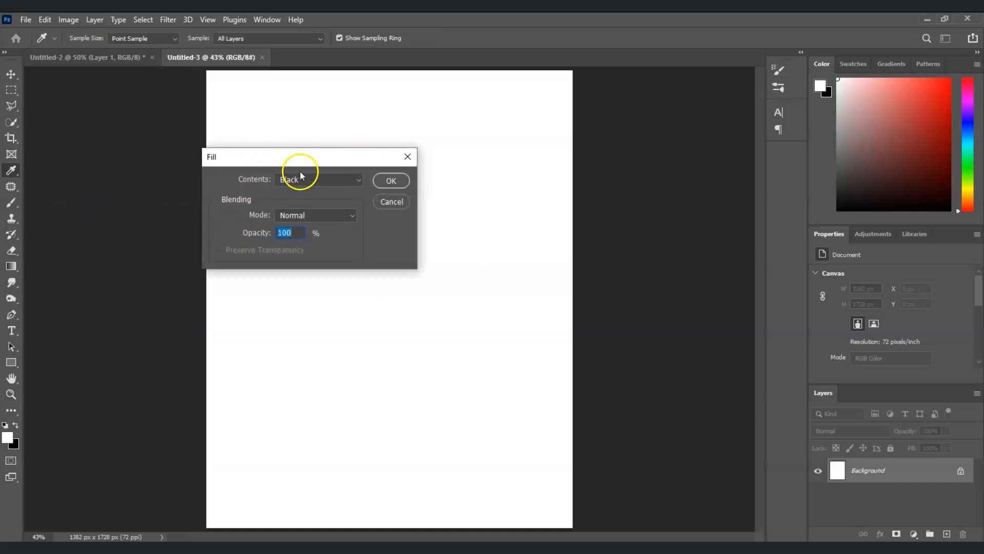
pyautogui.click(360, 181)
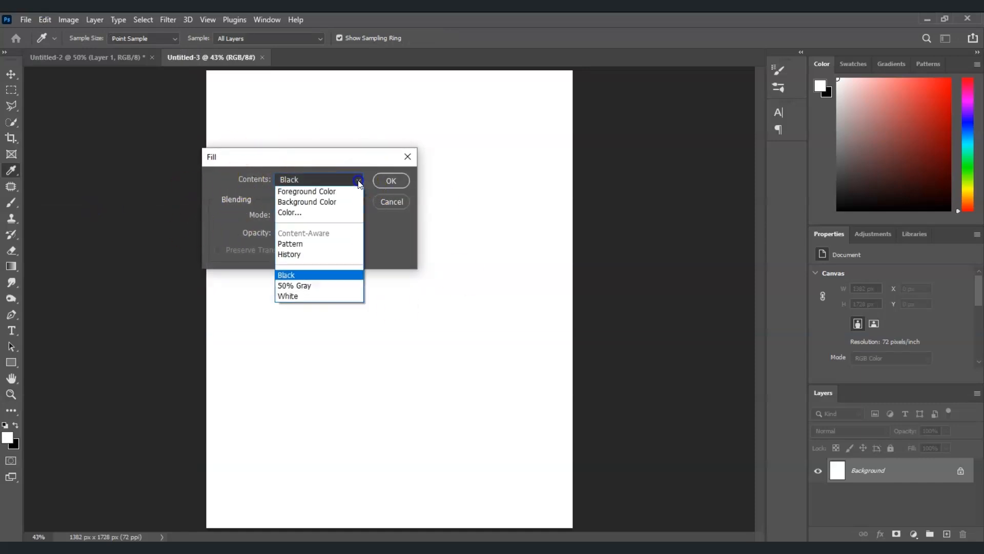
pyautogui.click(337, 274)
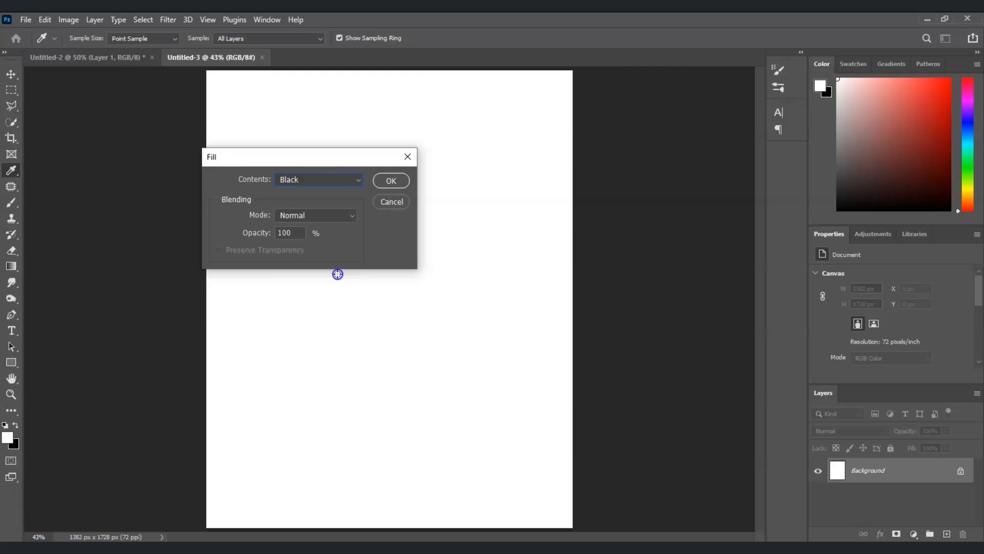
pyautogui.click(392, 180)
# Step: Set up the Type tool with the Bebas Neue font, 72 pt size and white text color
pyautogui.press('t')
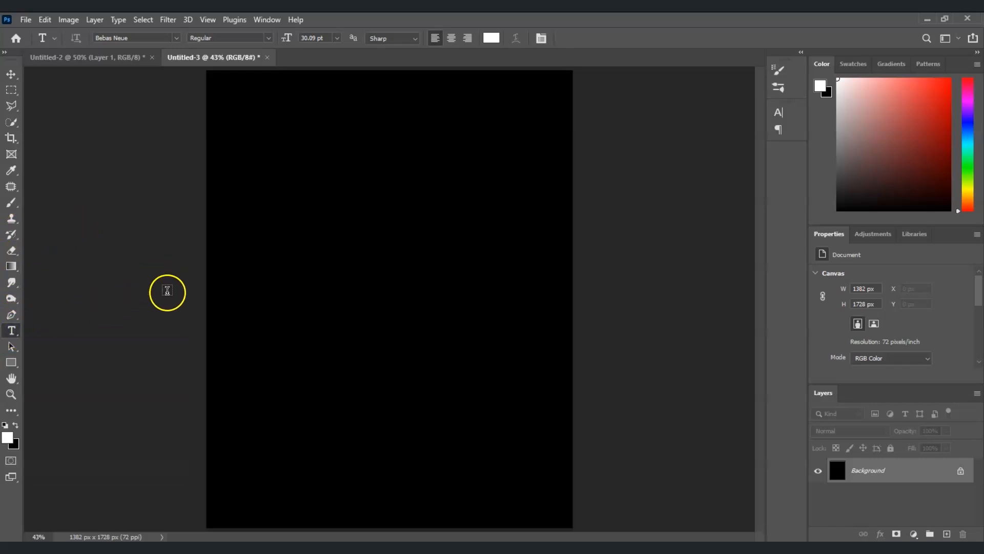
pyautogui.click(176, 37)
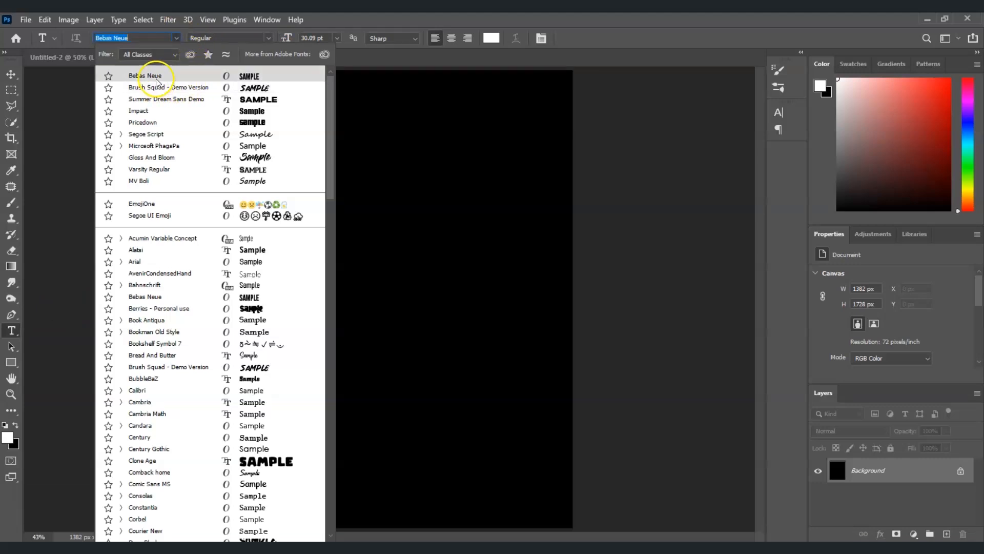
pyautogui.click(370, 49)
pyautogui.click(337, 38)
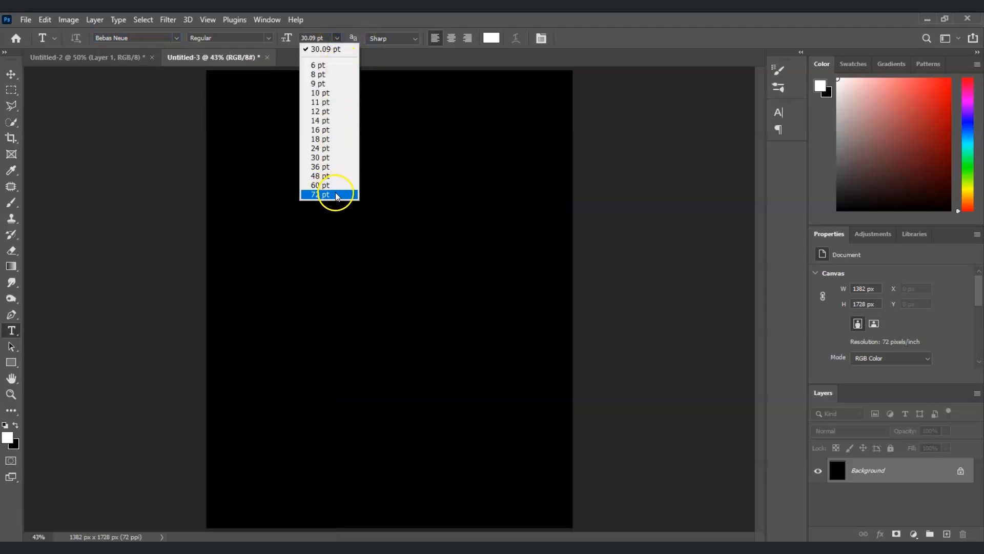
pyautogui.click(306, 73)
pyautogui.click(491, 38)
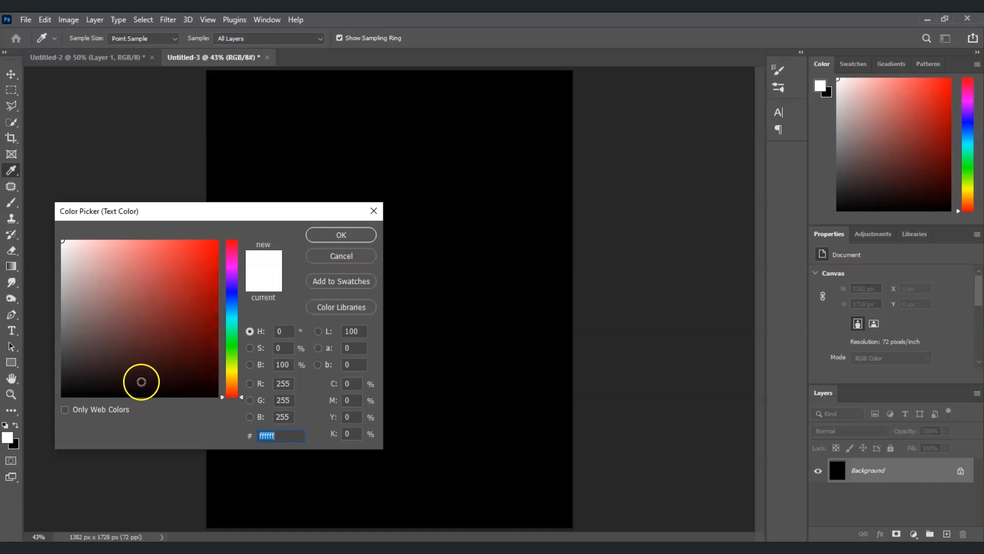
pyautogui.click(338, 239)
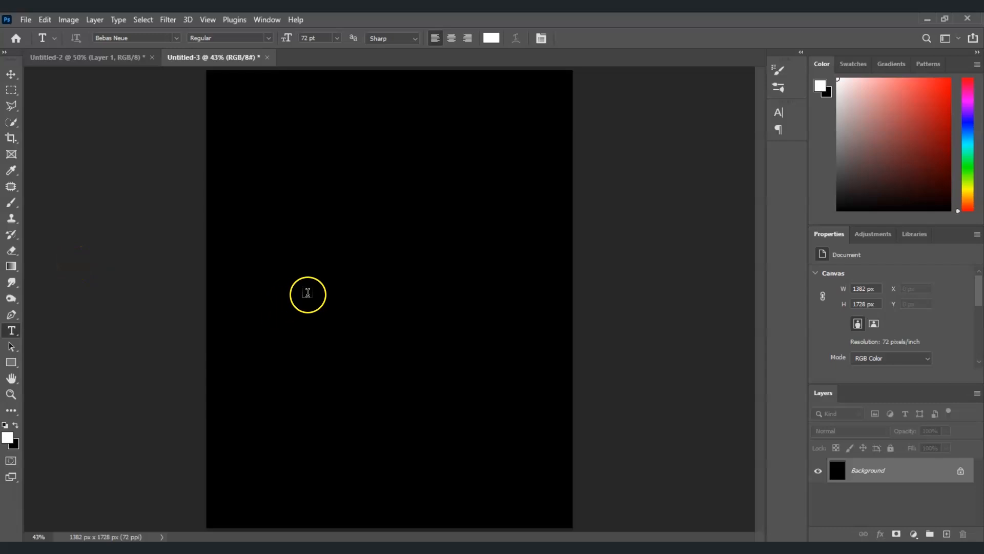
# Step: Type DOODLE ROYALTY on the canvas and commit the text layer
pyautogui.click(314, 264)
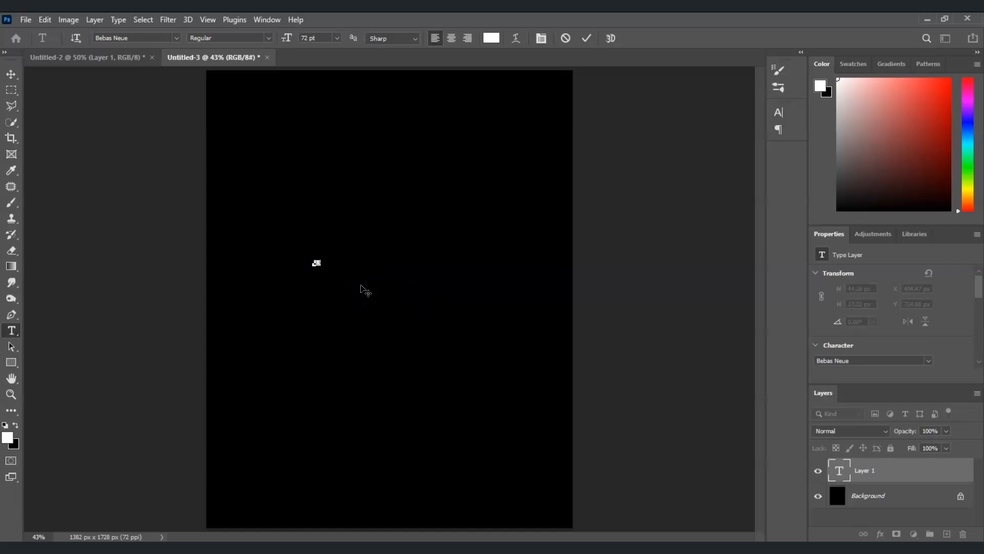
pyautogui.click(589, 364)
pyautogui.click(888, 461)
pyautogui.click(890, 465)
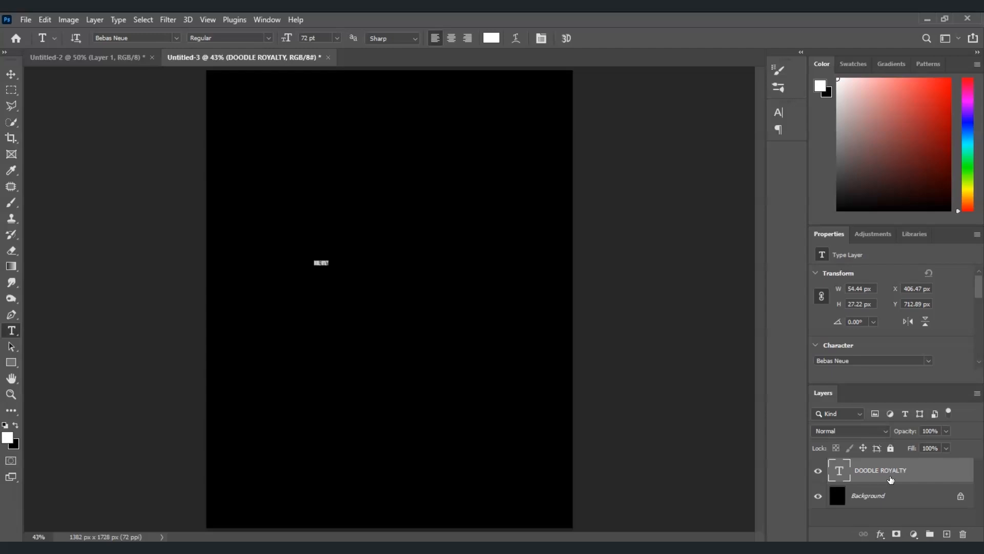
# Step: Free-transform the text, enlarging it to about 1055 px wide across the upper middle of the canvas
pyautogui.hotkey('ctrl', 't')
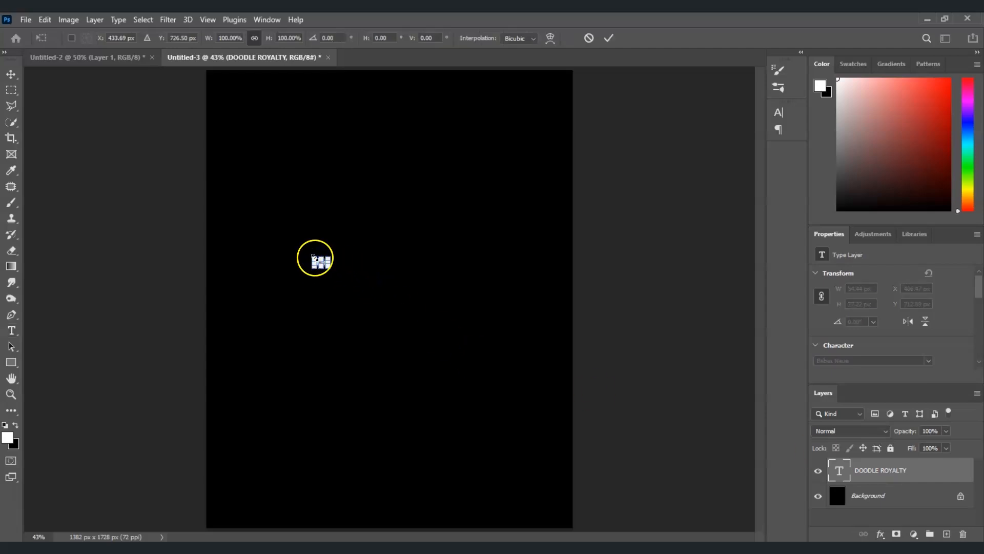
pyautogui.moveTo(331, 256)
pyautogui.mouseDown()
pyautogui.moveTo(481, 145)
pyautogui.moveTo(543, 129)
pyautogui.mouseUp()
pyautogui.moveTo(464, 211); pyautogui.dragTo(435, 272)
pyautogui.moveTo(403, 209); pyautogui.dragTo(404, 188)
pyautogui.moveTo(412, 277); pyautogui.dragTo(398, 280)
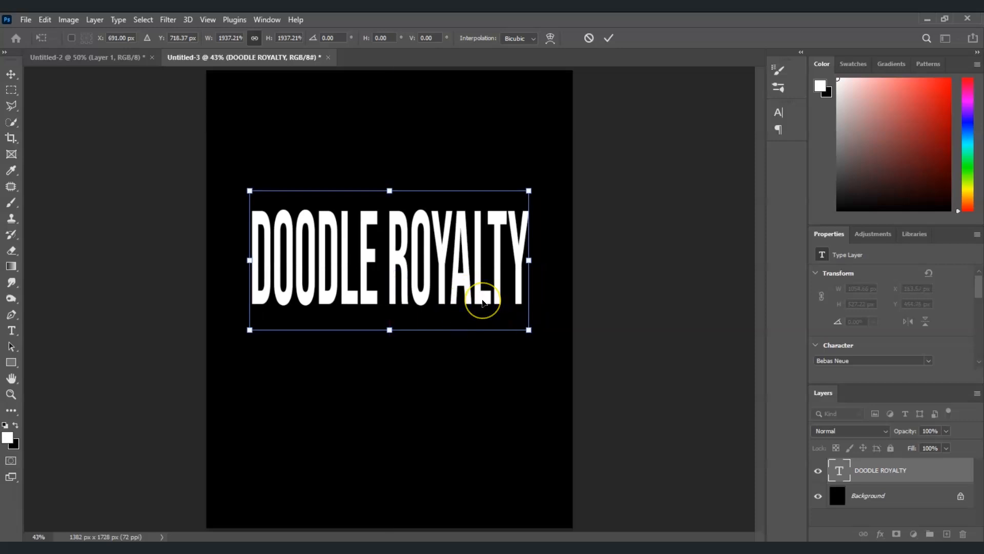
pyautogui.press('Return')
# Step: Rasterize the DOODLE ROYALTY type layer
pyautogui.press('t')
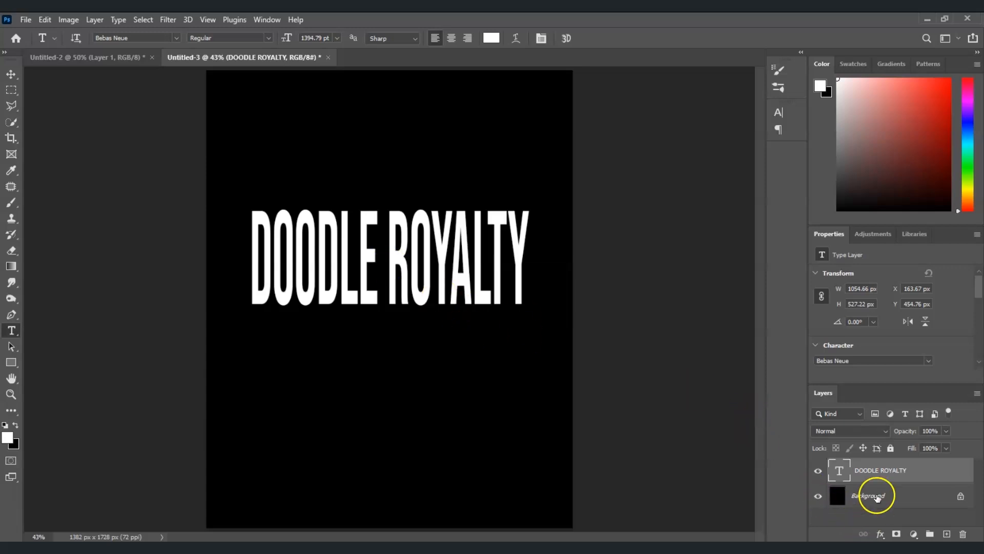
pyautogui.click(881, 473)
pyautogui.rightClick(875, 468)
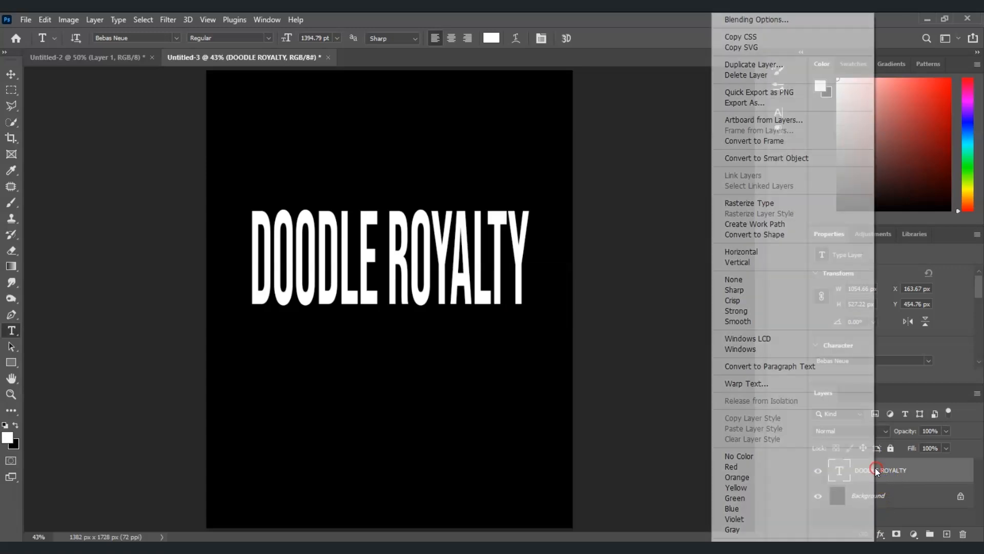
pyautogui.click(760, 204)
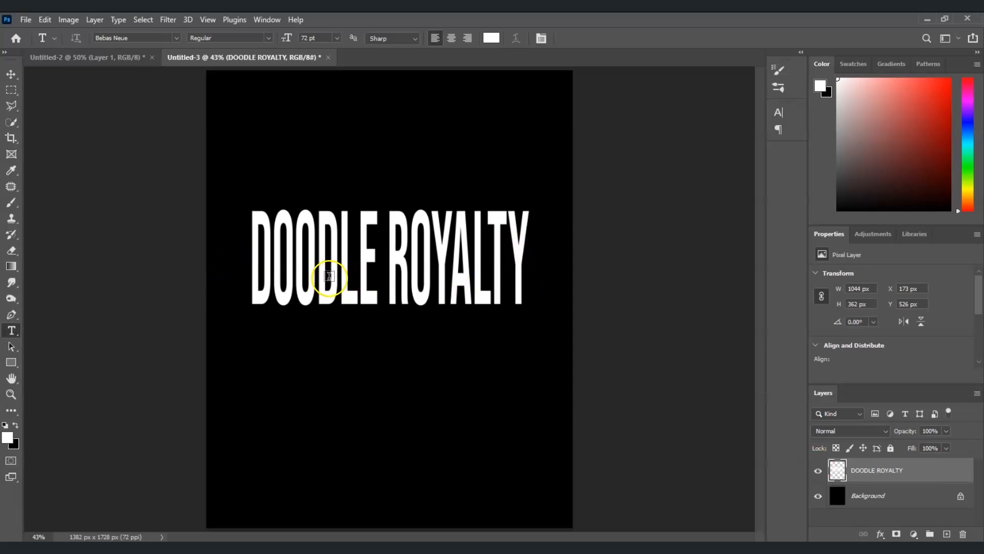
# Step: Move the color palette image from Untitled-2 into the text document, placing it below the title
pyautogui.click(77, 58)
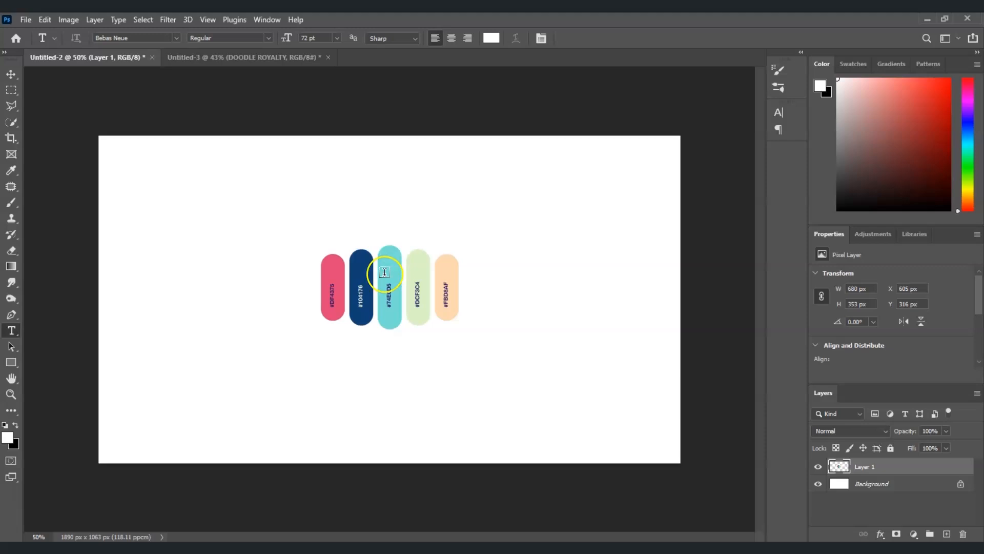
pyautogui.press('v')
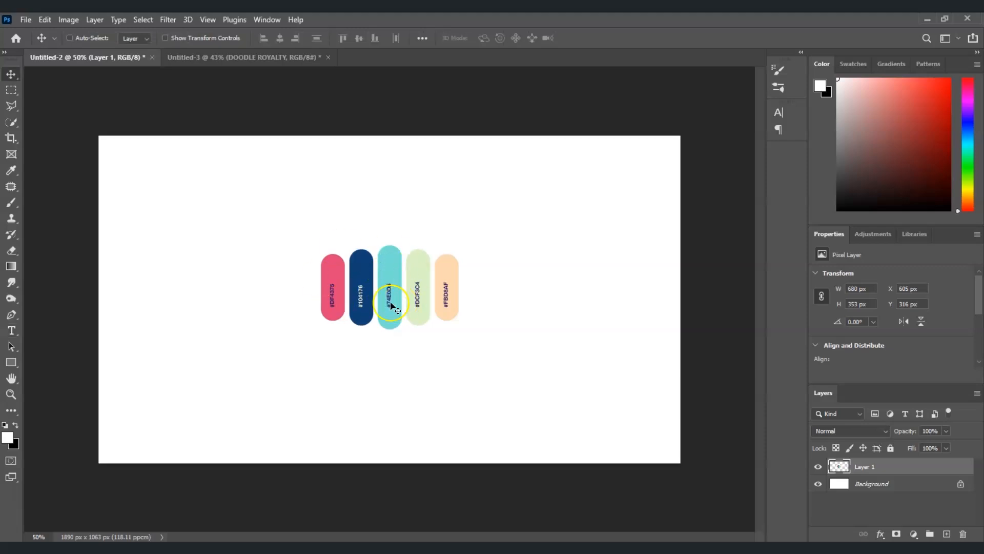
pyautogui.moveTo(397, 270); pyautogui.dragTo(242, 29)
pyautogui.moveTo(252, 64); pyautogui.dragTo(386, 428)
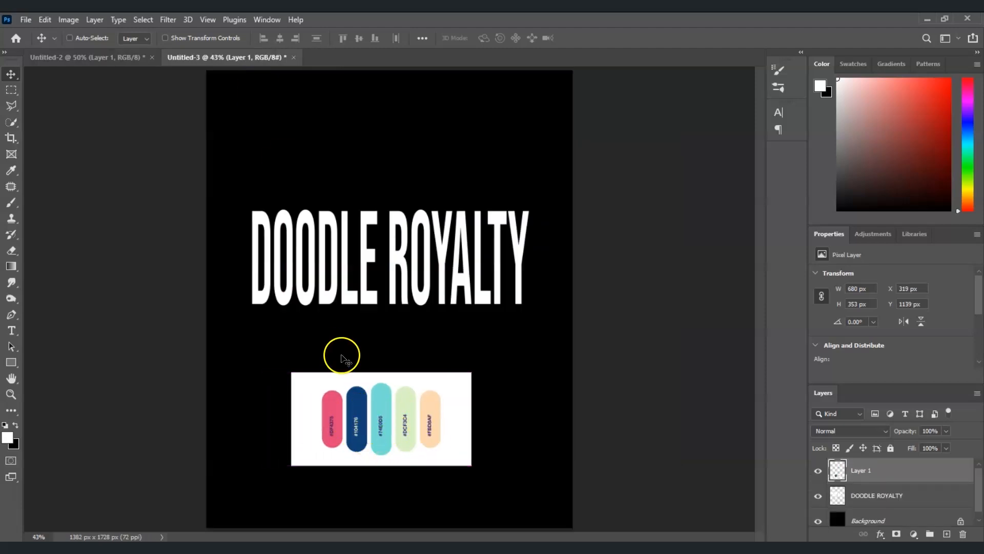
# Step: Load the DOODLE ROYALTY layer's pixels as a selection and switch to the Gradient tool
pyautogui.click(910, 501)
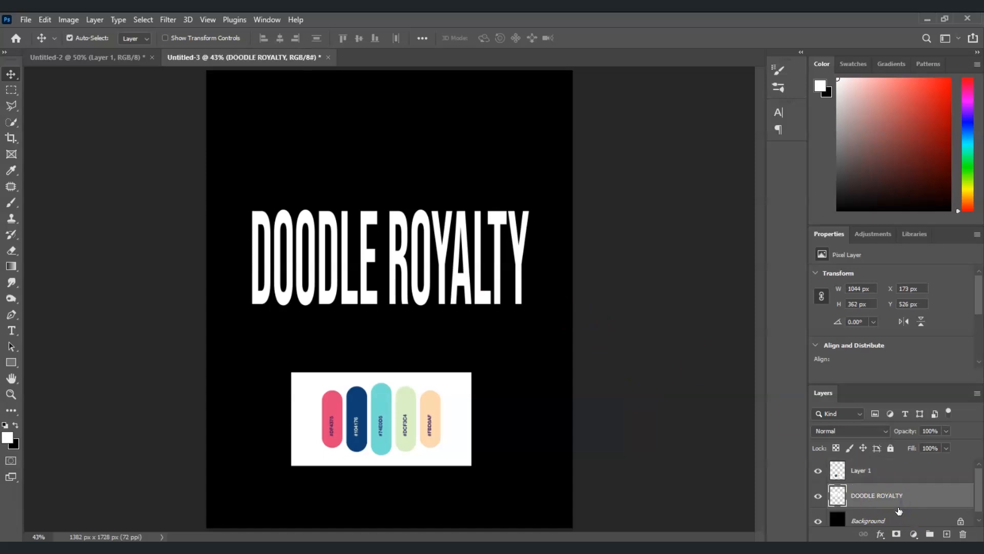
pyautogui.keyDown('ctrl'); pyautogui.click(842, 500); pyautogui.keyUp('ctrl')
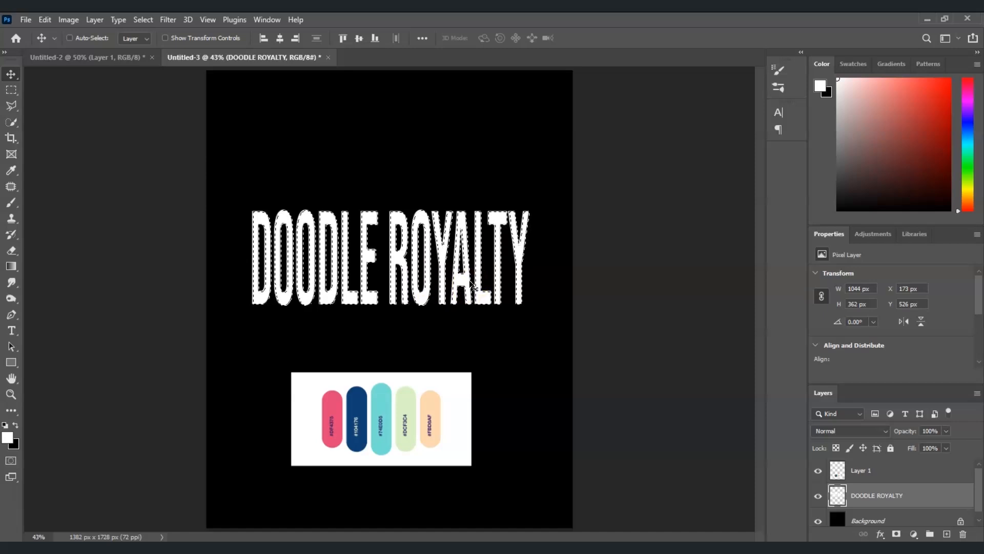
pyautogui.click(11, 267)
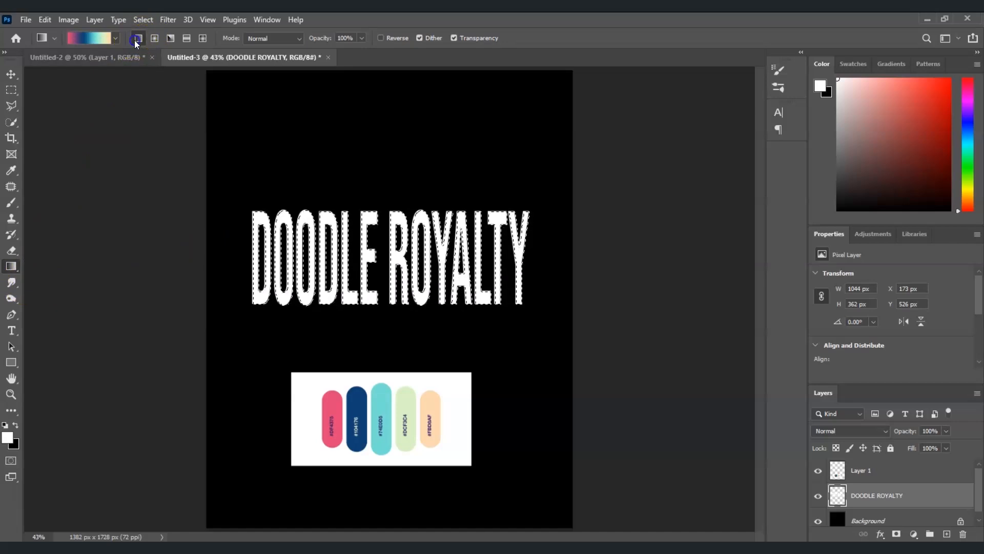
# Step: In the gradient editor, start from the Foreground to Background preset and set the first stop to the palette's pink
pyautogui.click(95, 37)
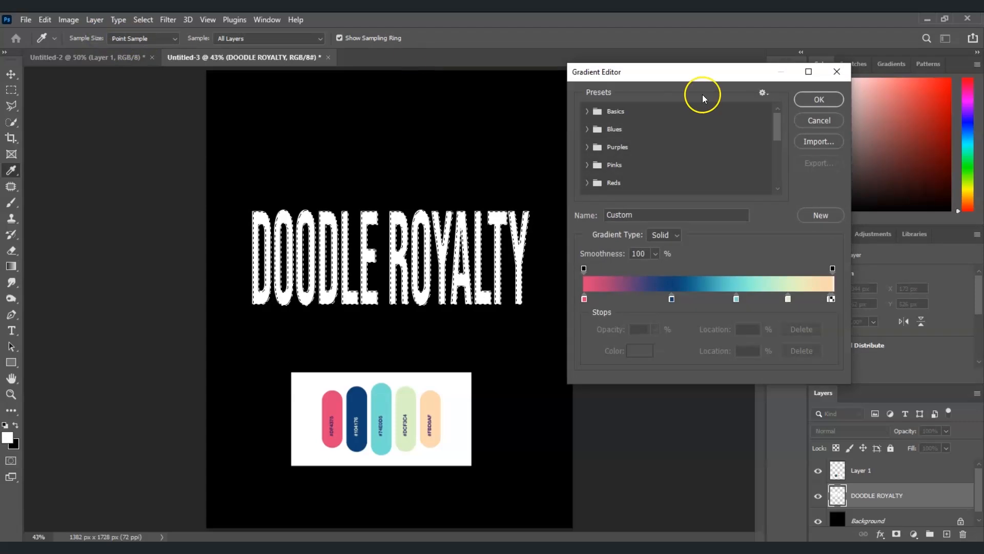
pyautogui.click(581, 131)
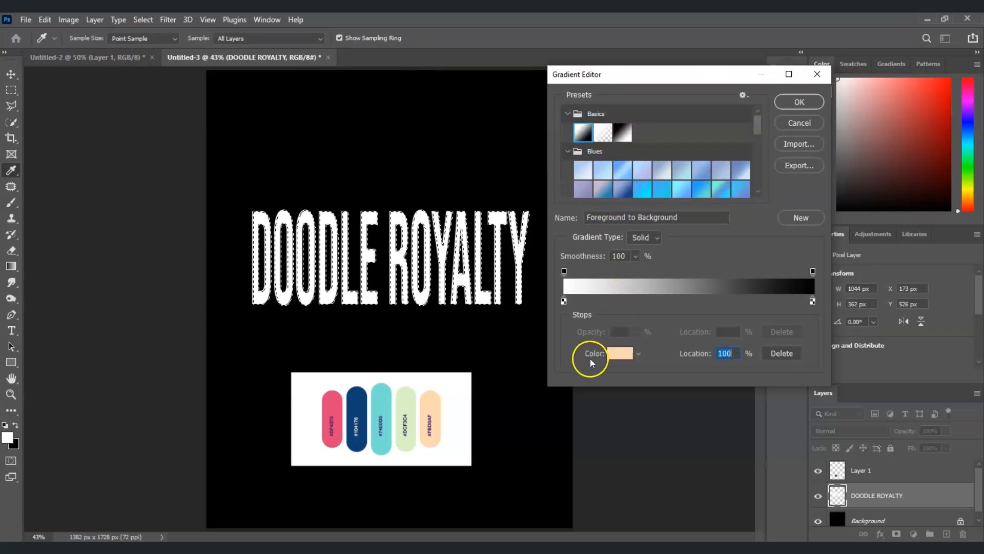
pyautogui.click(564, 302)
pyautogui.click(564, 302)
pyautogui.click(620, 354)
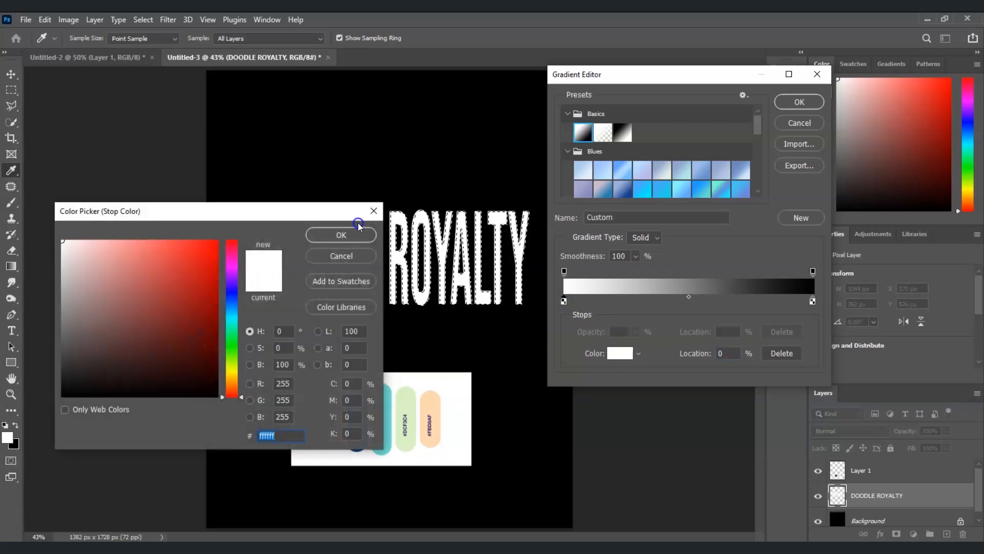
pyautogui.click(358, 226)
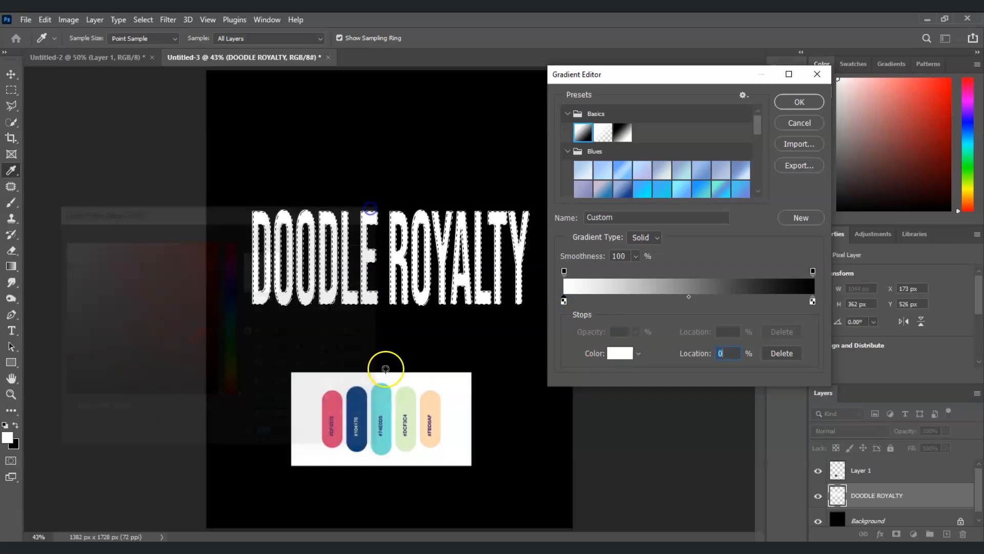
pyautogui.click(333, 403)
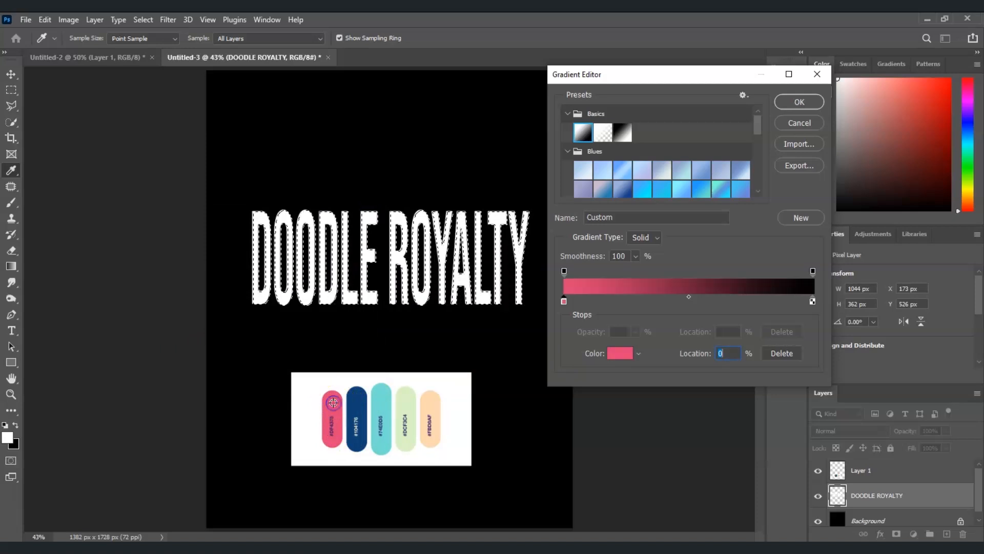
# Step: Add a second gradient stop at 23% and color it with the palette's dark blue
pyautogui.keyDown('alt'); pyautogui.click(565, 303); pyautogui.keyUp('alt')
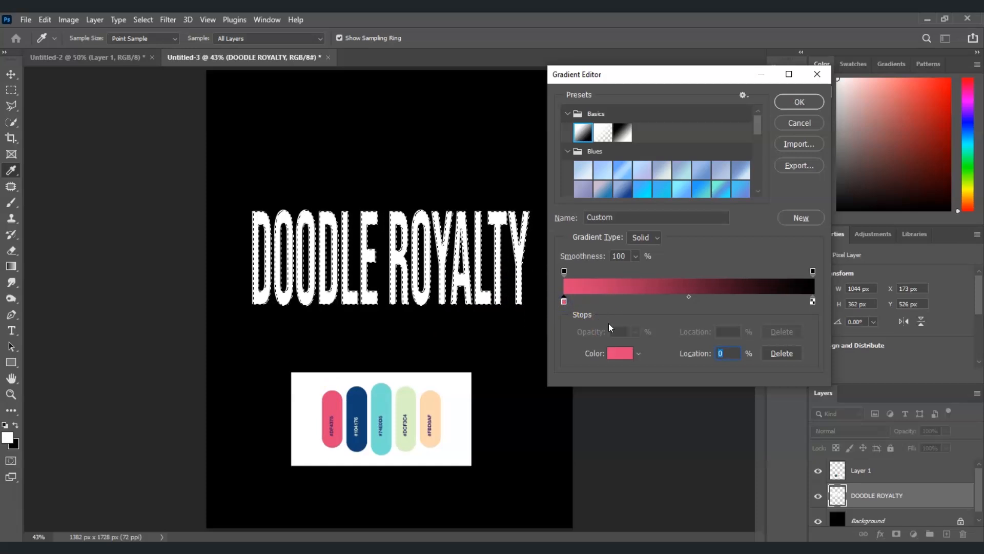
pyautogui.keyDown('alt'); pyautogui.click(564, 302); pyautogui.keyUp('alt')
pyautogui.moveTo(562, 300); pyautogui.dragTo(618, 302)
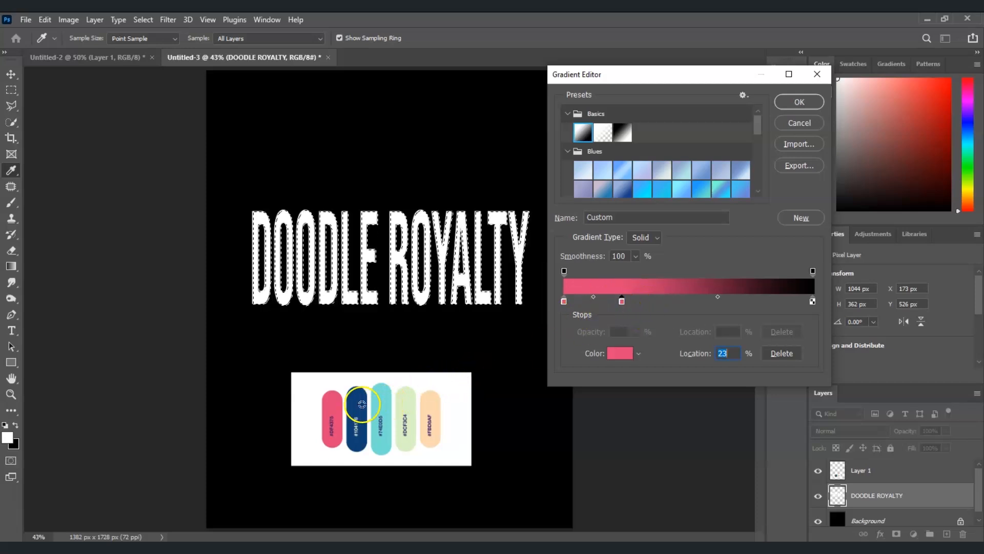
pyautogui.click(360, 404)
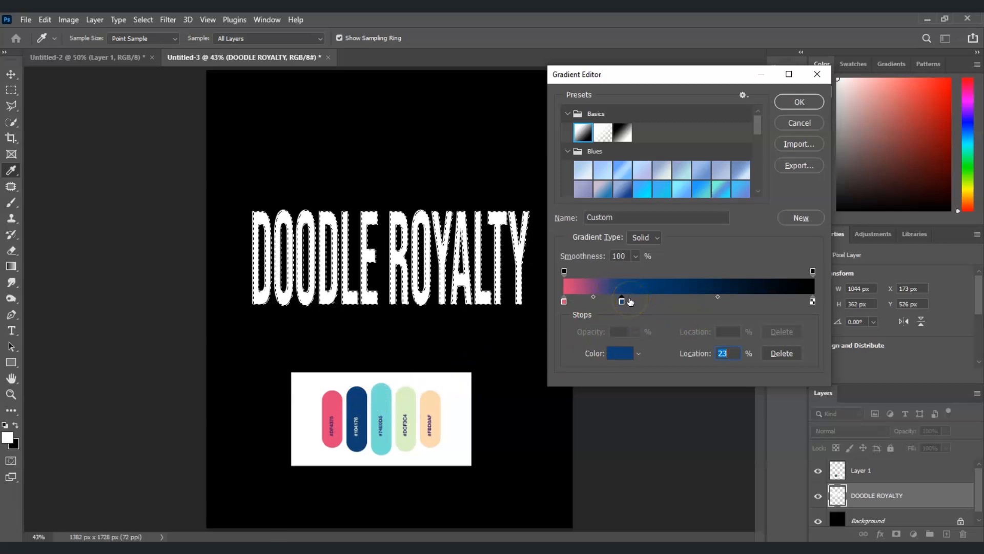
# Step: Add a third gradient stop at 44% colored with the palette's teal
pyautogui.moveTo(622, 301); pyautogui.dragTo(675, 303)
pyautogui.click(388, 395)
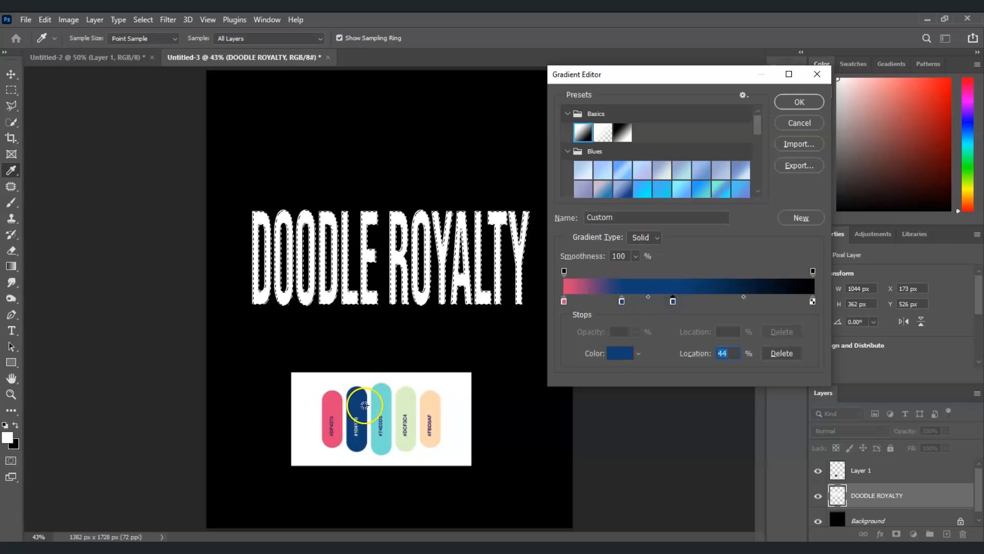
pyautogui.click(382, 402)
pyautogui.click(685, 350)
# Step: Add a fourth gradient stop further right colored with the palette's light green
pyautogui.click(674, 303)
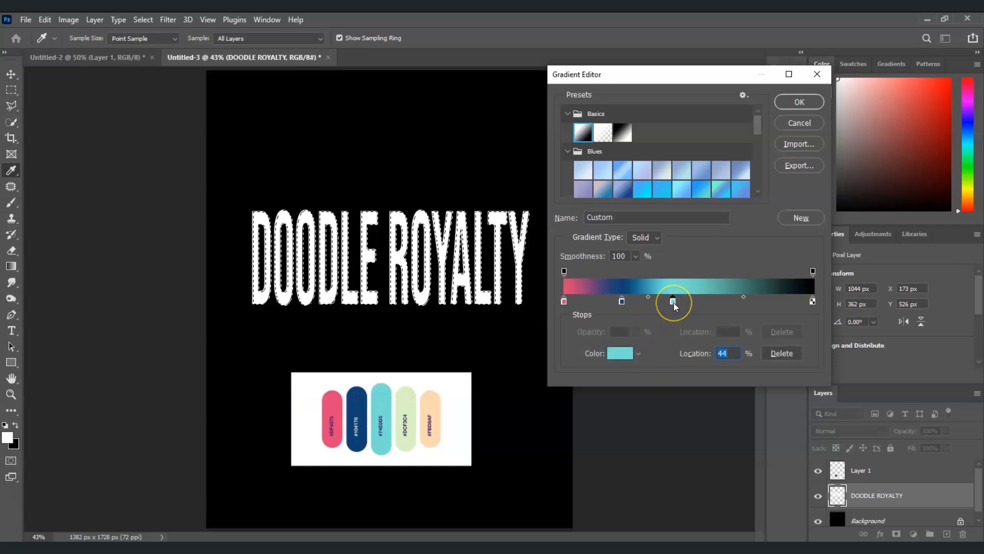
pyautogui.moveTo(674, 302); pyautogui.dragTo(736, 299)
pyautogui.click(411, 403)
# Step: Set the end stop to the palette's peach, reposition the inner stops with the blue at 27%, and confirm the gradient
pyautogui.click(812, 302)
pyautogui.click(430, 404)
pyautogui.moveTo(673, 301); pyautogui.dragTo(745, 301)
pyautogui.moveTo(813, 301); pyautogui.dragTo(810, 301)
pyautogui.moveTo(681, 301); pyautogui.dragTo(696, 301)
pyautogui.moveTo(622, 301); pyautogui.dragTo(631, 301)
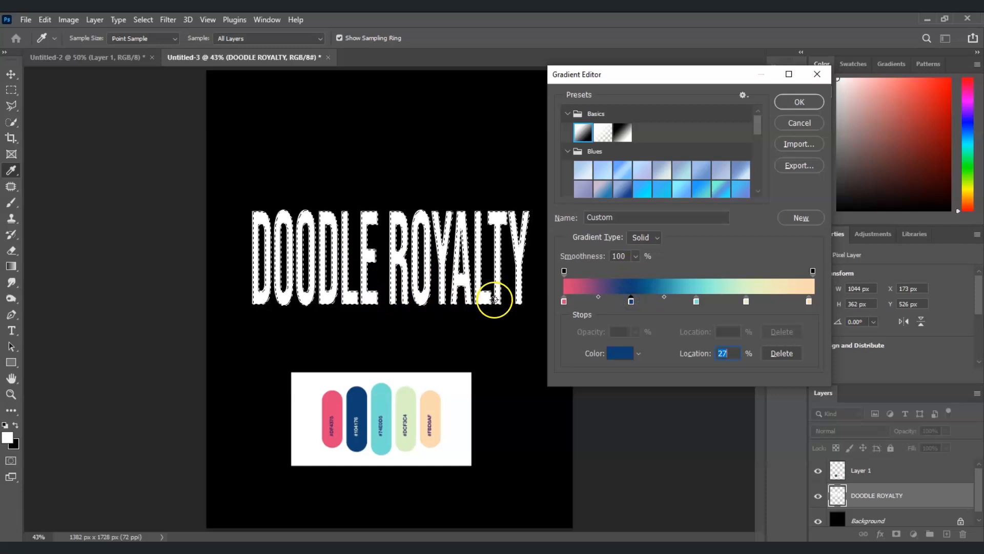
pyautogui.click(802, 102)
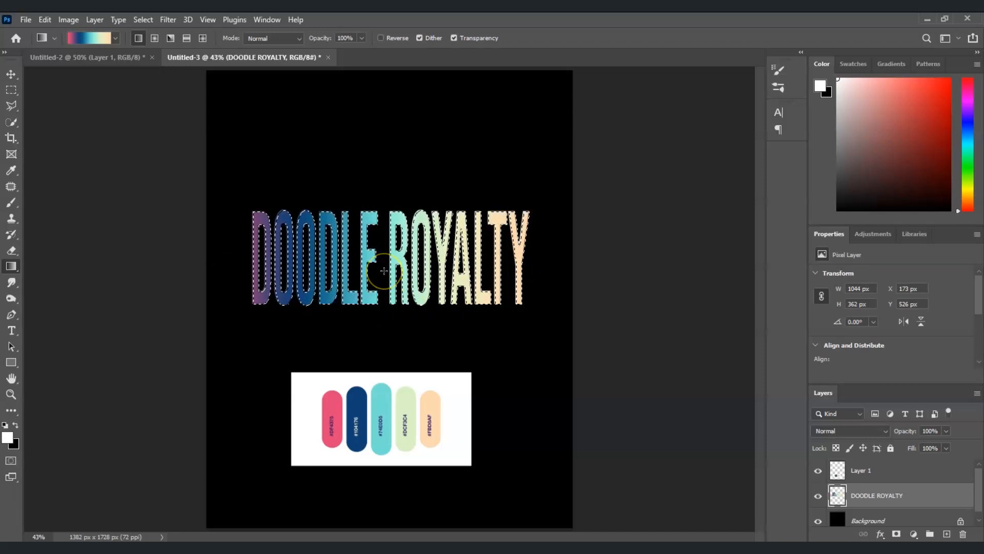
# Step: Deselect the title and delete the color palette layer
pyautogui.hotkey('ctrl', 'd')
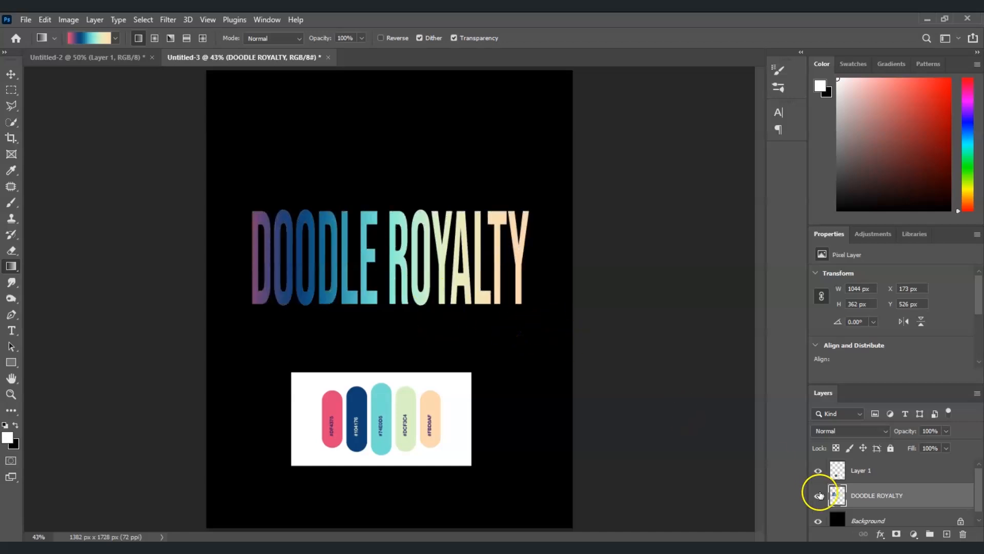
pyautogui.click(874, 471)
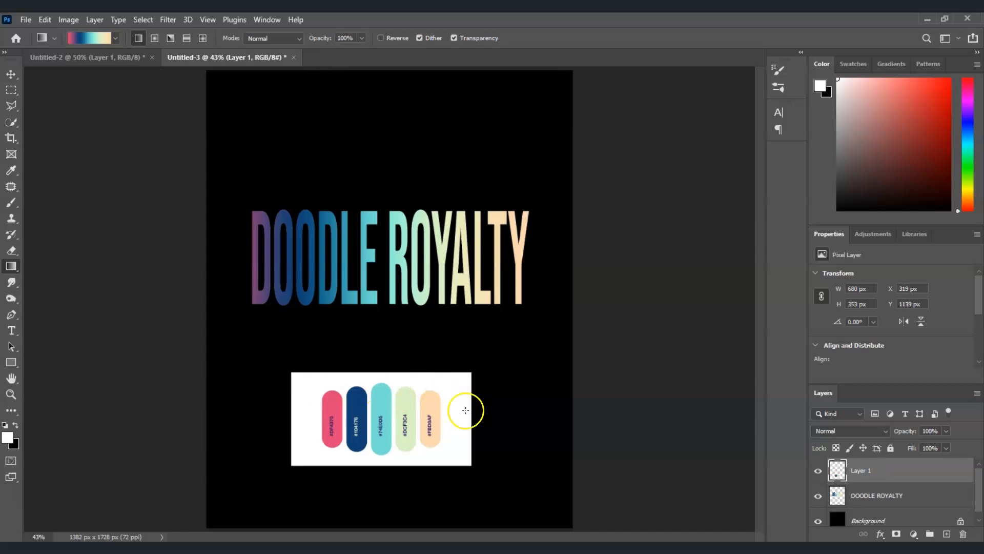
pyautogui.moveTo(929, 470)
pyautogui.mouseDown()
pyautogui.moveTo(981, 519)
pyautogui.moveTo(963, 534)
pyautogui.mouseUp()
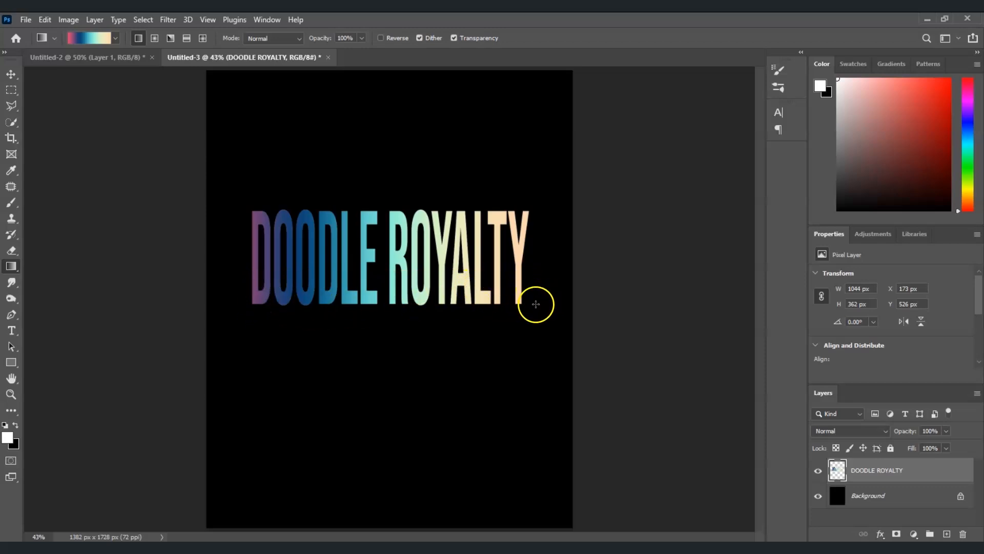
# Step: Select a strip across the bottom of the letters with the Rectangular Marquee tool and copy it to a new layer
pyautogui.click(10, 91)
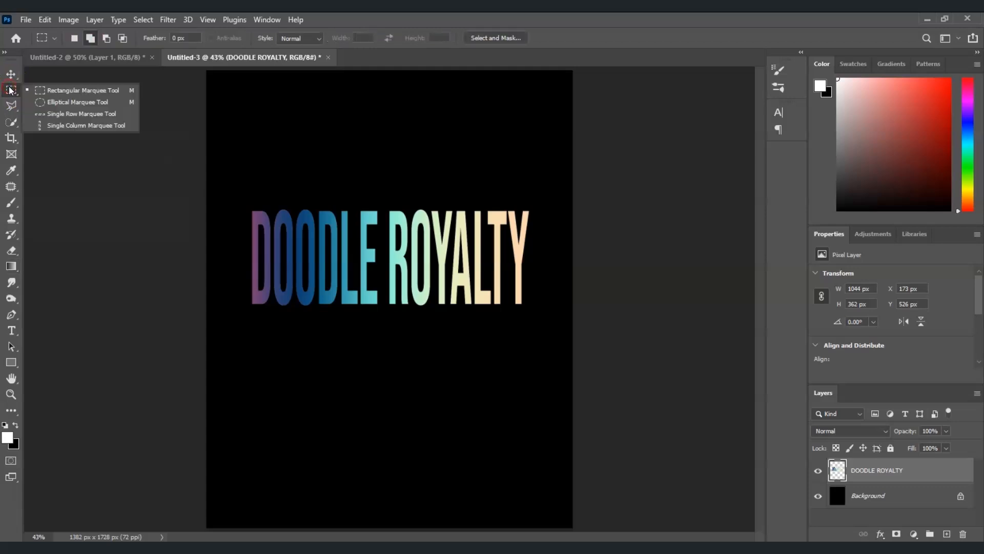
pyautogui.click(80, 92)
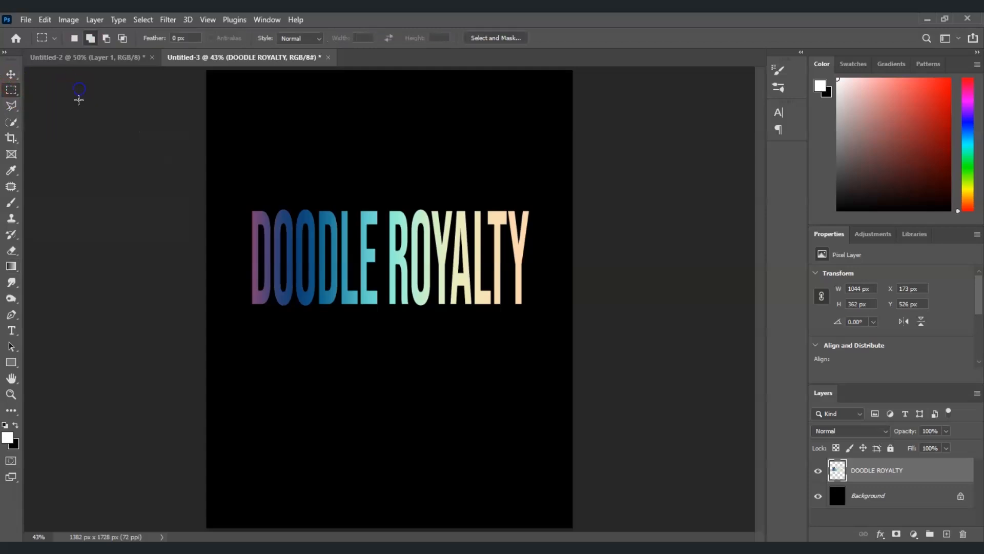
pyautogui.moveTo(239, 289); pyautogui.dragTo(547, 321)
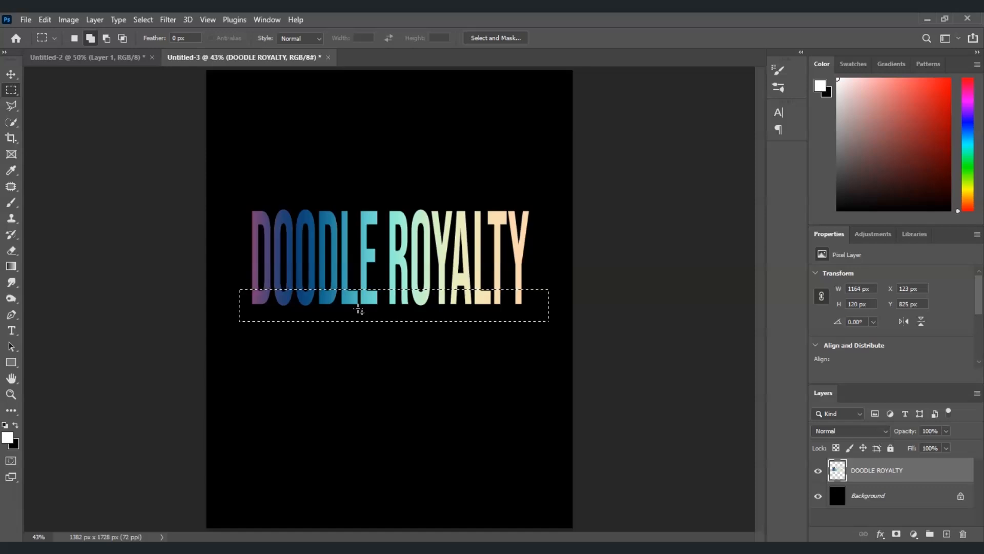
pyautogui.hotkey('ctrl', 'j')
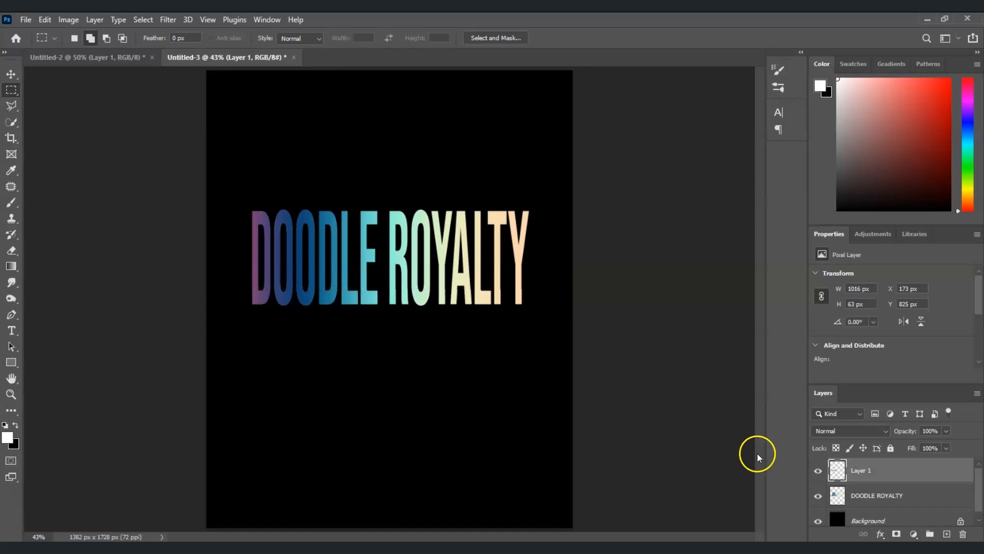
# Step: Rename the copied strip layer to gRADIENT SHADOW
pyautogui.click(818, 496)
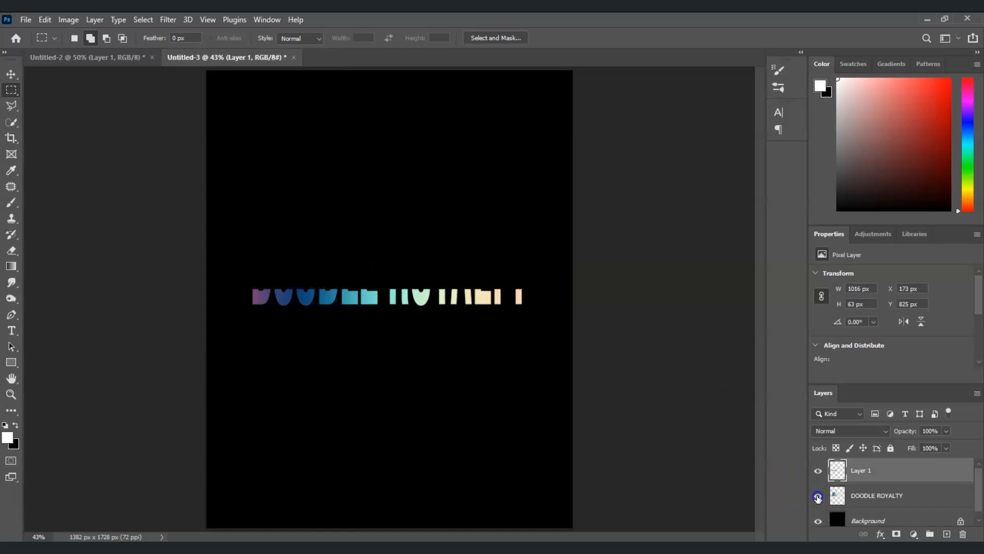
pyautogui.click(818, 496)
pyautogui.doubleClick(864, 470)
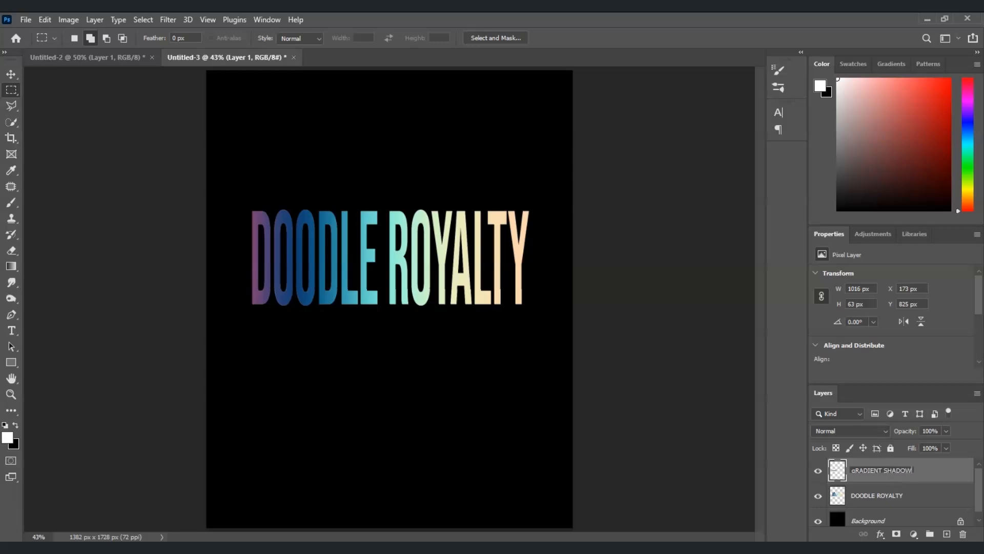
pyautogui.click(887, 480)
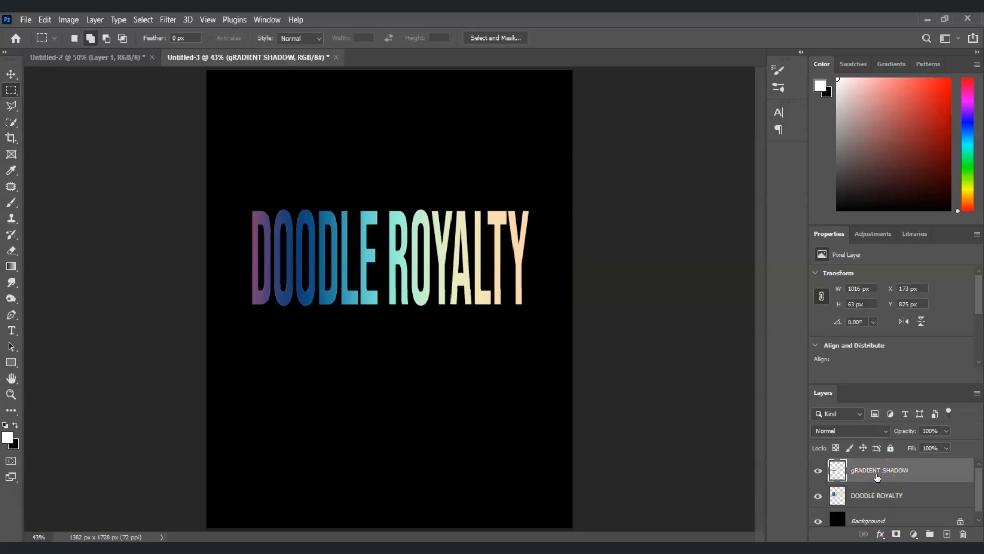
# Step: Stretch the strip downward with Free Transform to about 624 px tall and commit the transform
pyautogui.hotkey('ctrl', 't')
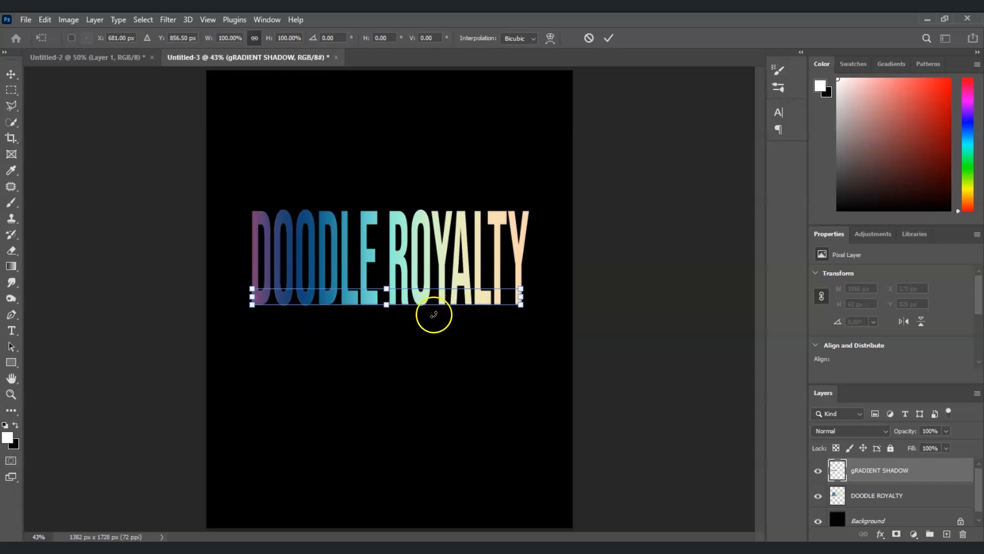
pyautogui.moveTo(386, 306); pyautogui.dragTo(386, 454)
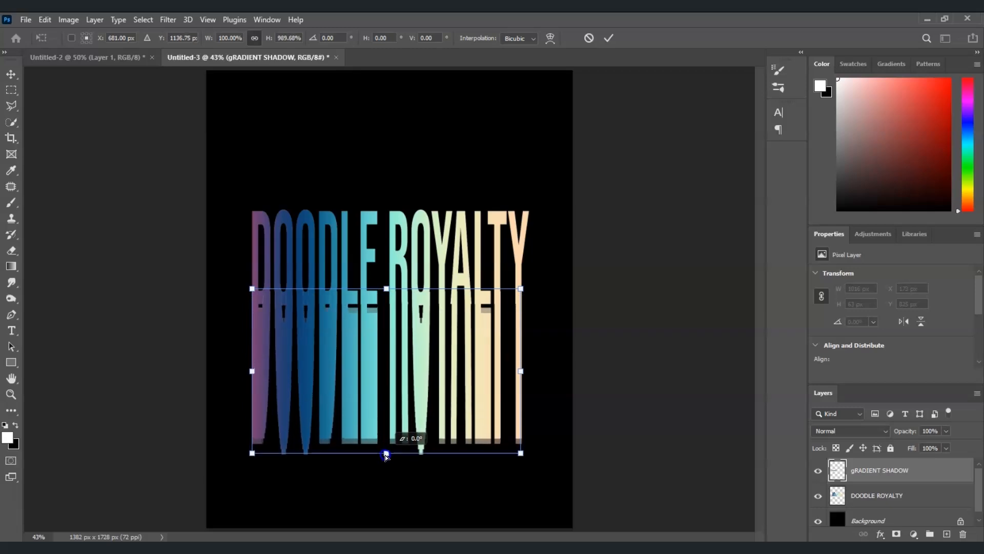
pyautogui.moveTo(389, 374); pyautogui.dragTo(389, 365)
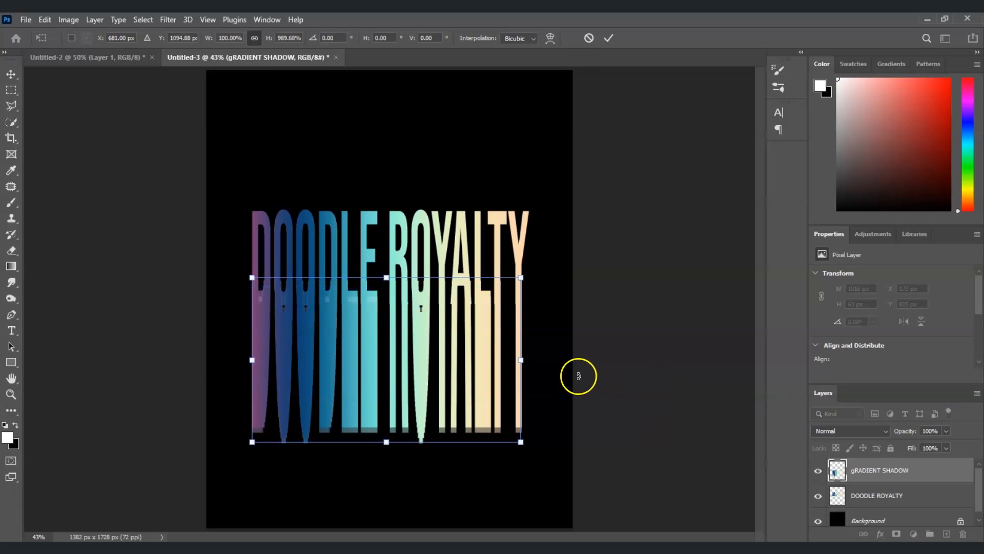
pyautogui.press('Return')
pyautogui.press('m')
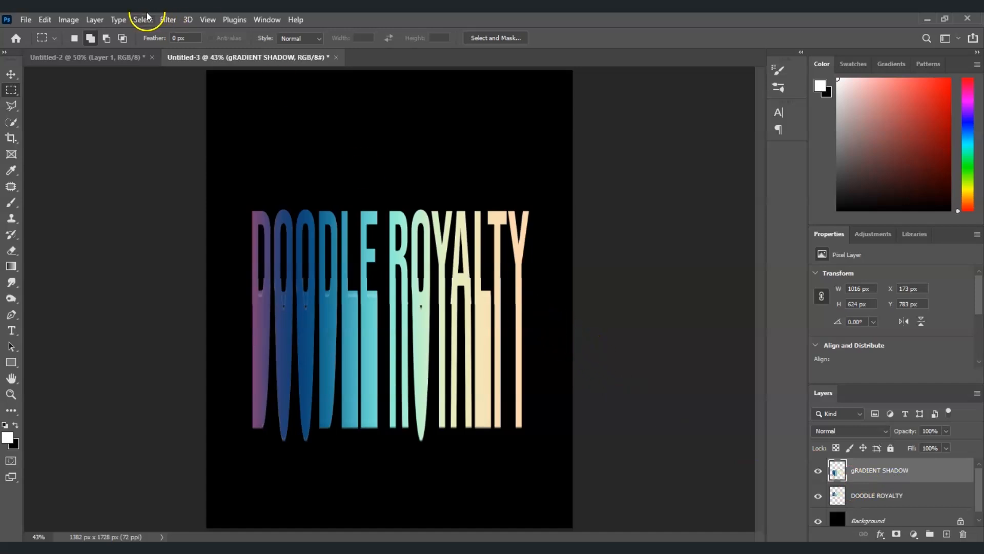
# Step: Apply a Motion Blur to the shadow layer with angle 90 and distance 1511 pixels
pyautogui.click(170, 20)
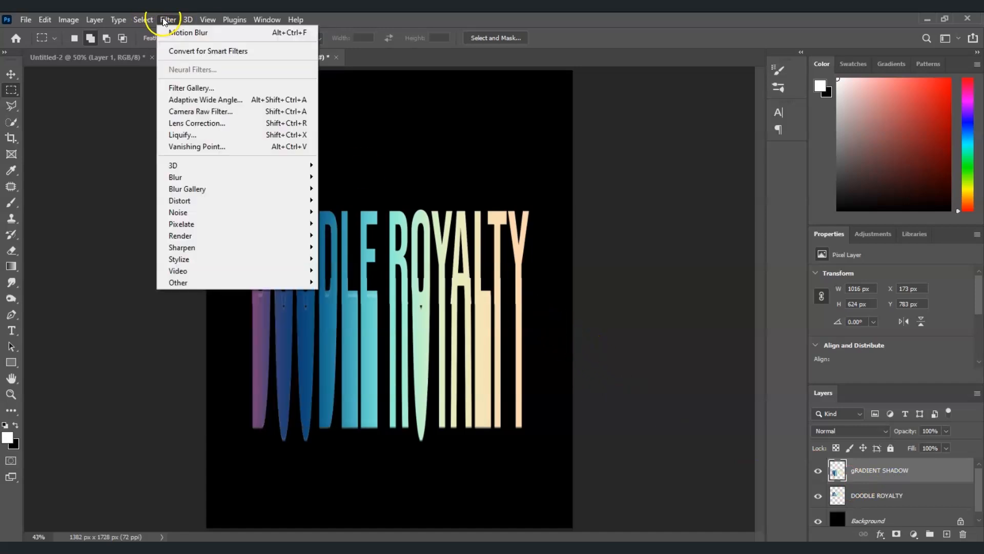
pyautogui.moveTo(199, 180)
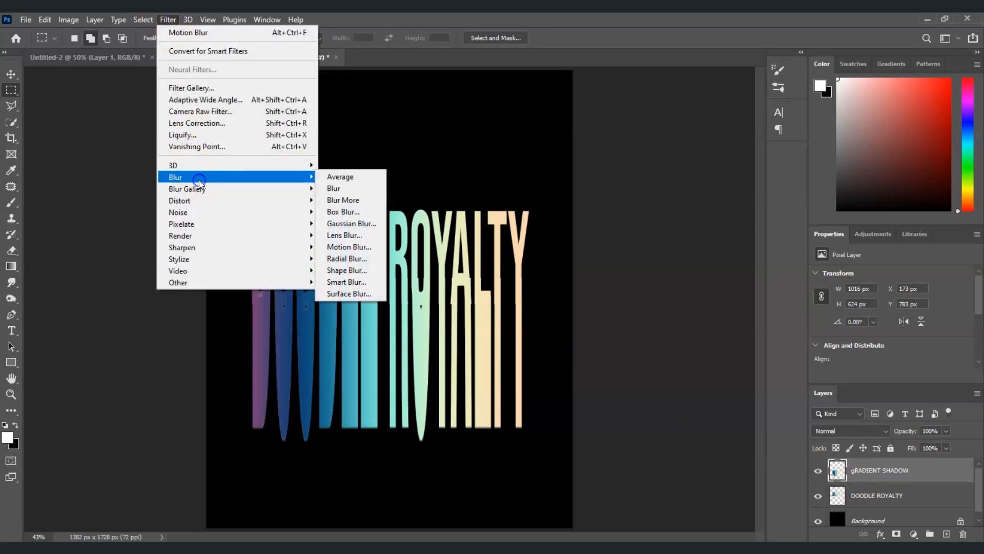
pyautogui.click(348, 247)
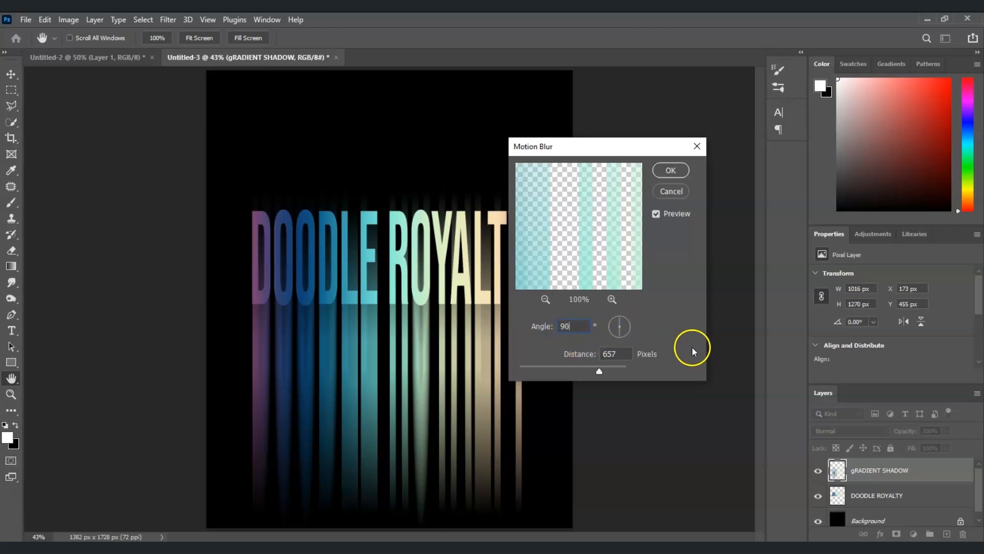
pyautogui.moveTo(606, 370)
pyautogui.mouseDown()
pyautogui.moveTo(589, 369)
pyautogui.moveTo(616, 373)
pyautogui.mouseUp()
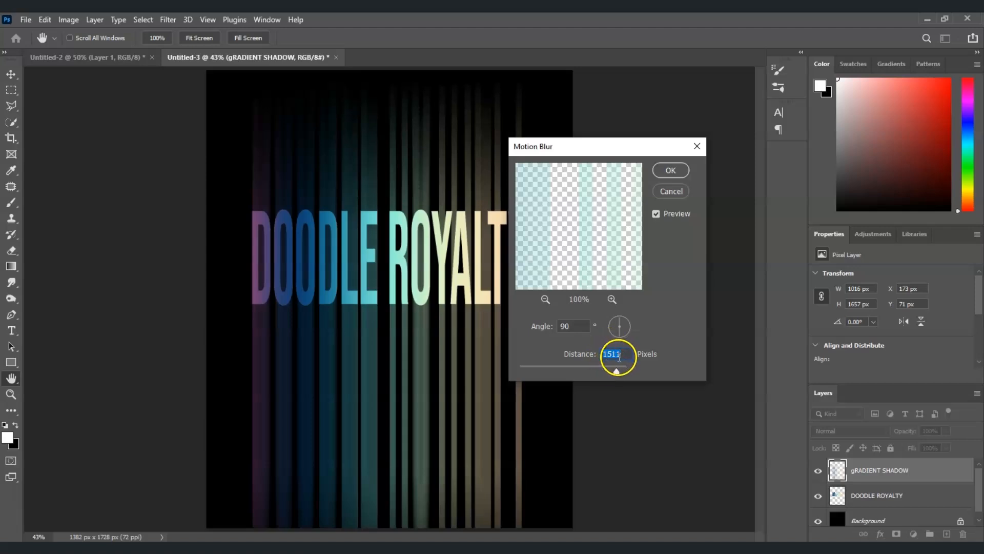
pyautogui.click(676, 172)
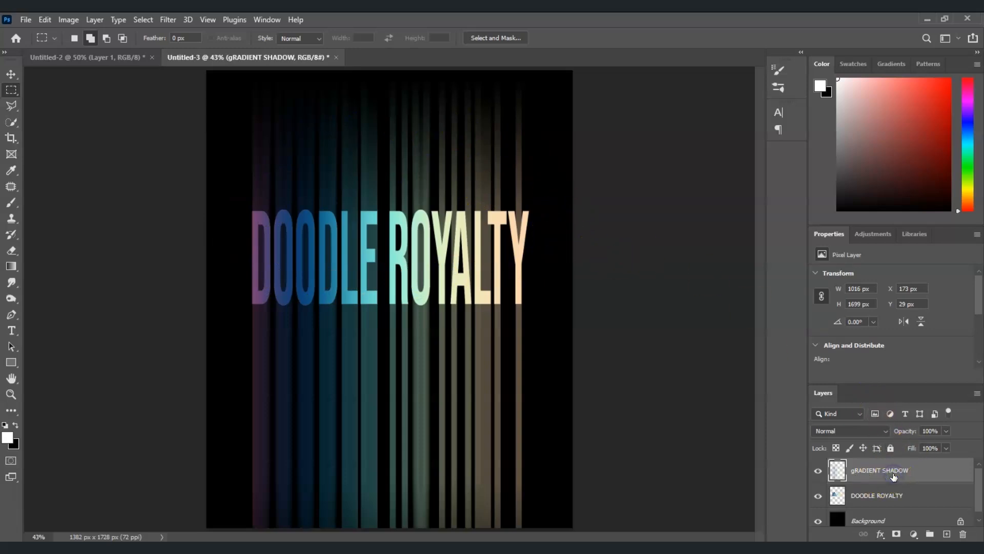
# Step: Add a layer mask to the gRADIENT SHADOW layer and select it
pyautogui.click(897, 535)
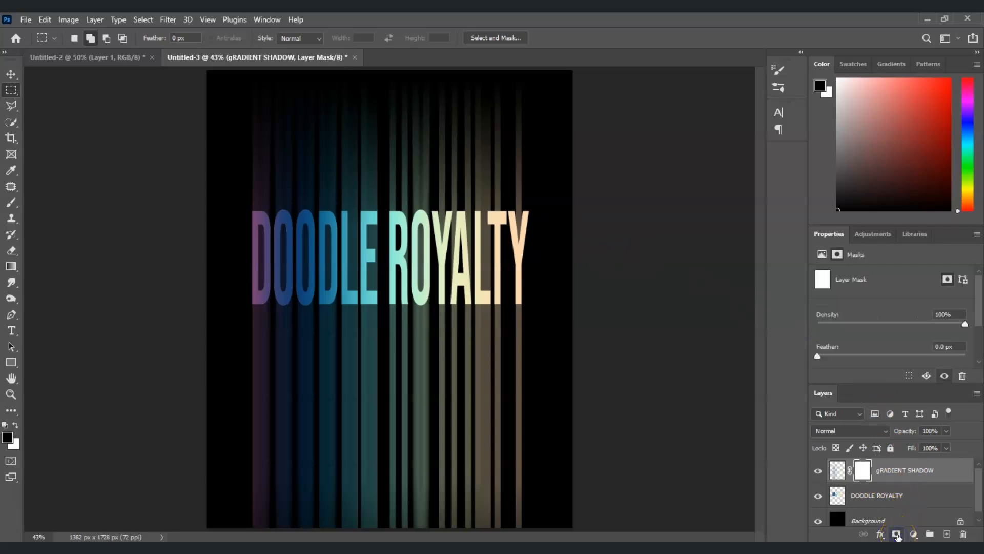
pyautogui.click(864, 471)
# Step: Paint black on the mask with a soft round brush at 50% opacity to fade the streaks above the title
pyautogui.click(11, 202)
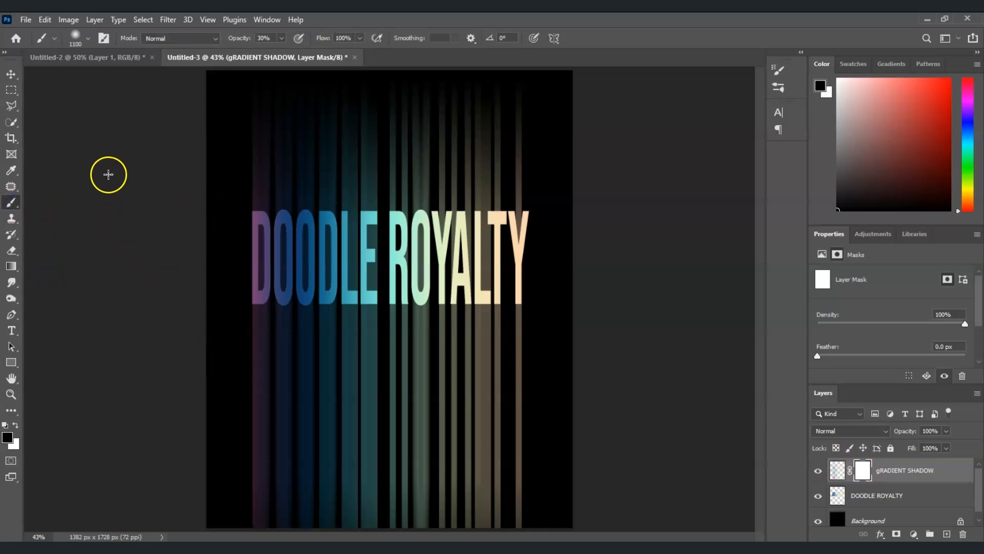
pyautogui.click(88, 38)
pyautogui.click(45, 153)
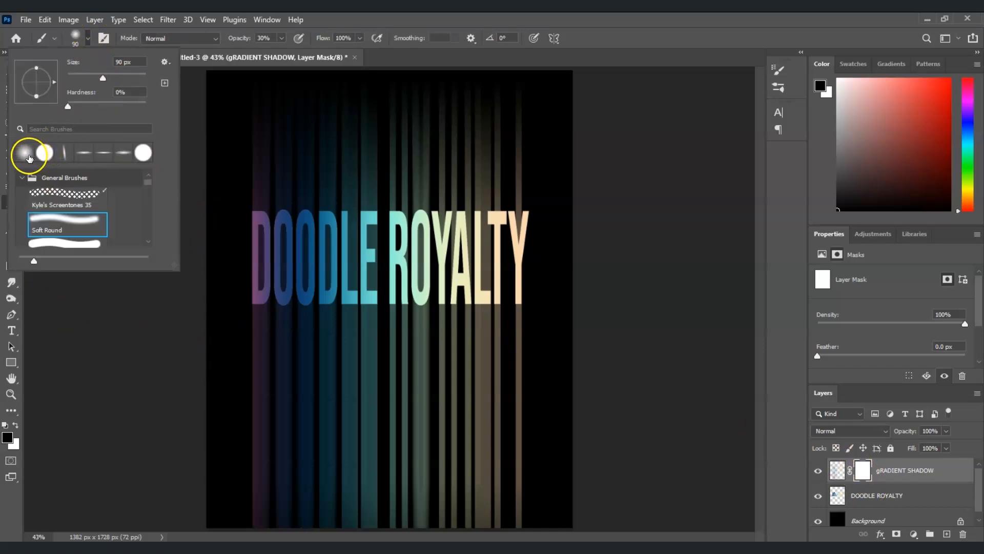
pyautogui.click(178, 113)
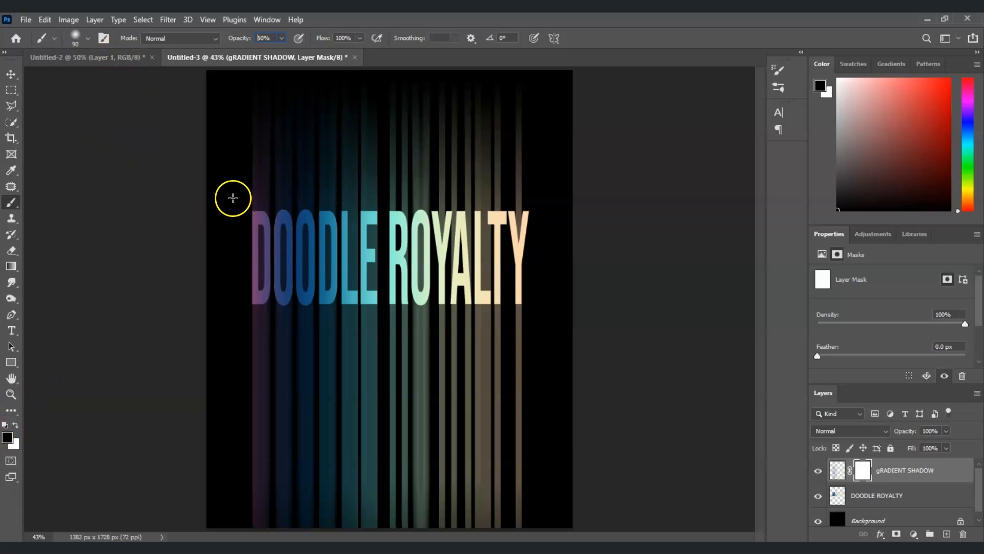
pyautogui.moveTo(234, 197); pyautogui.dragTo(523, 183)
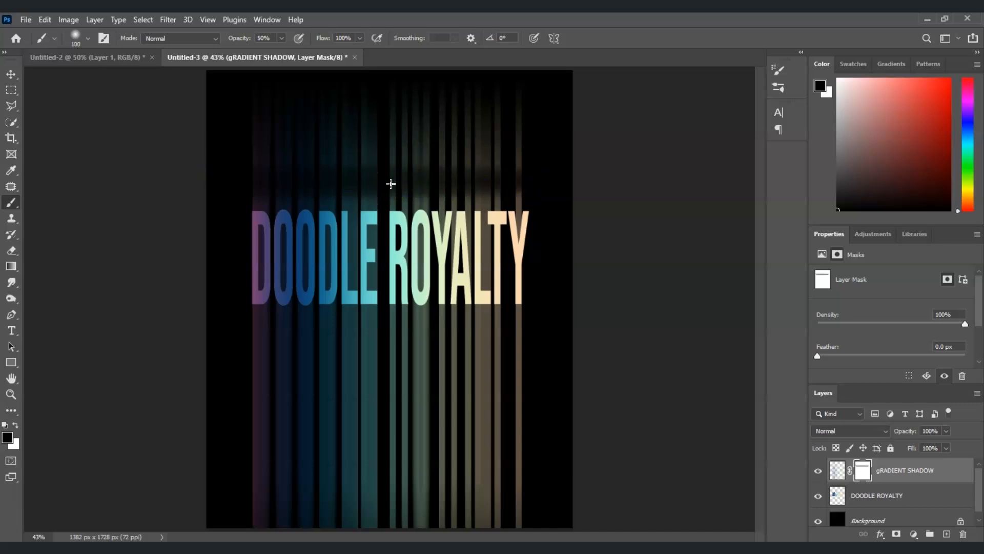
# Step: Enlarge the brush to 500 px and paint along the mask's top, left side and bottom to fade the streak edges
pyautogui.press(']')
pyautogui.press(']')
pyautogui.moveTo(302, 167)
pyautogui.mouseDown()
pyautogui.moveTo(537, 158)
pyautogui.moveTo(245, 159)
pyautogui.moveTo(251, 172)
pyautogui.moveTo(550, 192)
pyautogui.moveTo(551, 214)
pyautogui.moveTo(321, 235)
pyautogui.mouseUp()
pyautogui.moveTo(232, 244)
pyautogui.mouseDown()
pyautogui.moveTo(540, 247)
pyautogui.moveTo(249, 257)
pyautogui.moveTo(237, 257)
pyautogui.moveTo(310, 242)
pyautogui.moveTo(564, 248)
pyautogui.moveTo(264, 245)
pyautogui.moveTo(517, 430)
pyautogui.moveTo(230, 491)
pyautogui.moveTo(539, 538)
pyautogui.moveTo(558, 444)
pyautogui.moveTo(189, 450)
pyautogui.mouseUp()
pyautogui.moveTo(465, 520)
pyautogui.mouseDown()
pyautogui.moveTo(551, 429)
pyautogui.moveTo(464, 467)
pyautogui.mouseUp()
pyautogui.moveTo(442, 506); pyautogui.dragTo(303, 490)
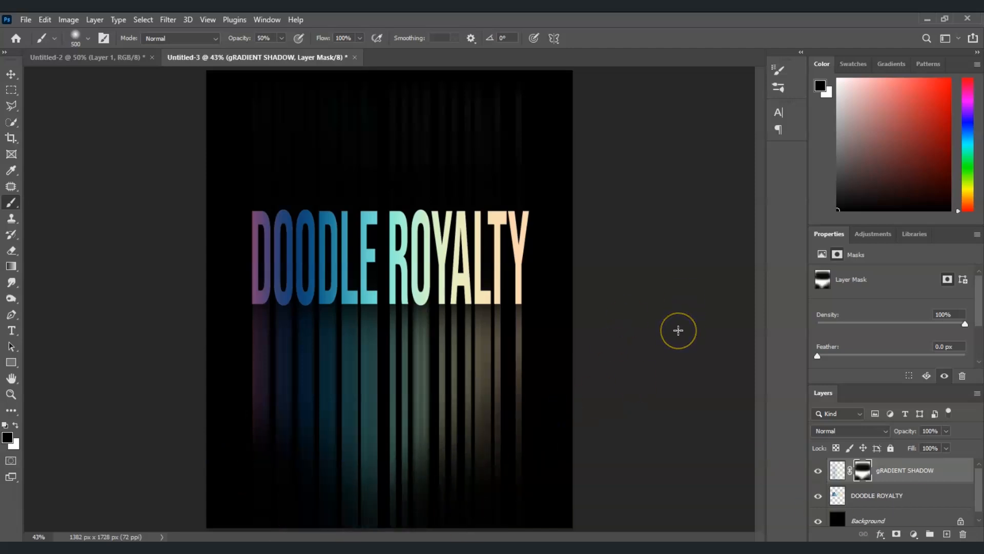